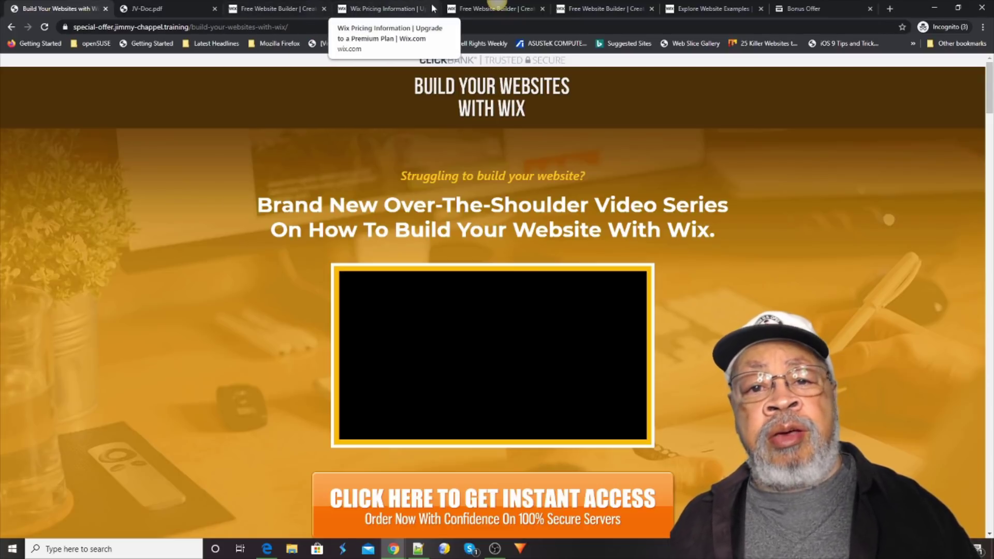
pyautogui.click(466, 9)
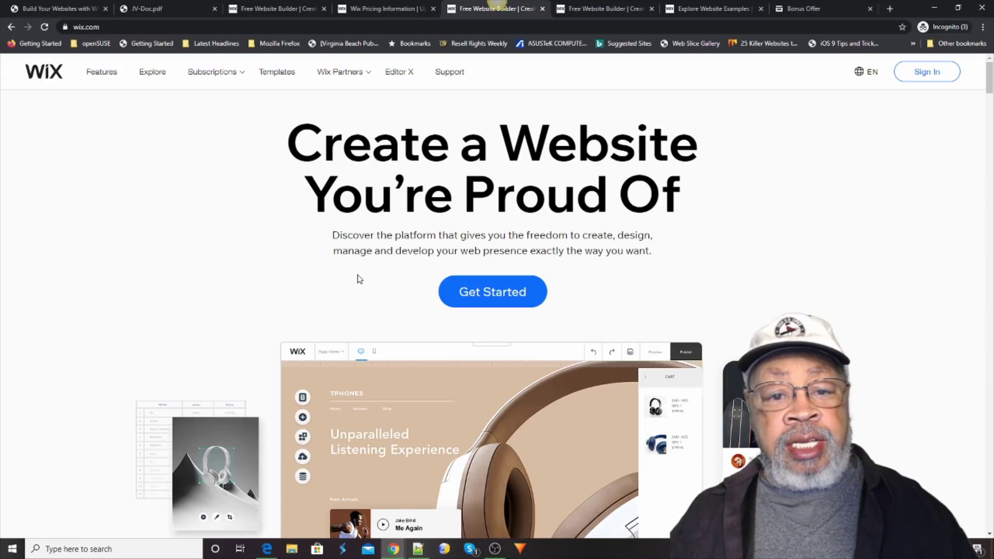
pyautogui.scroll(-3, 358, 279)
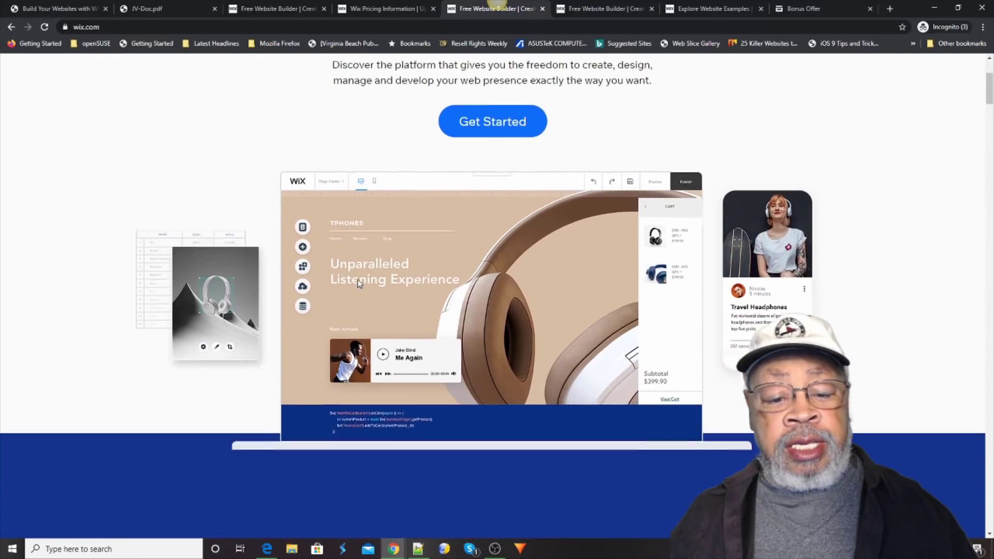
pyautogui.scroll(3, 358, 283)
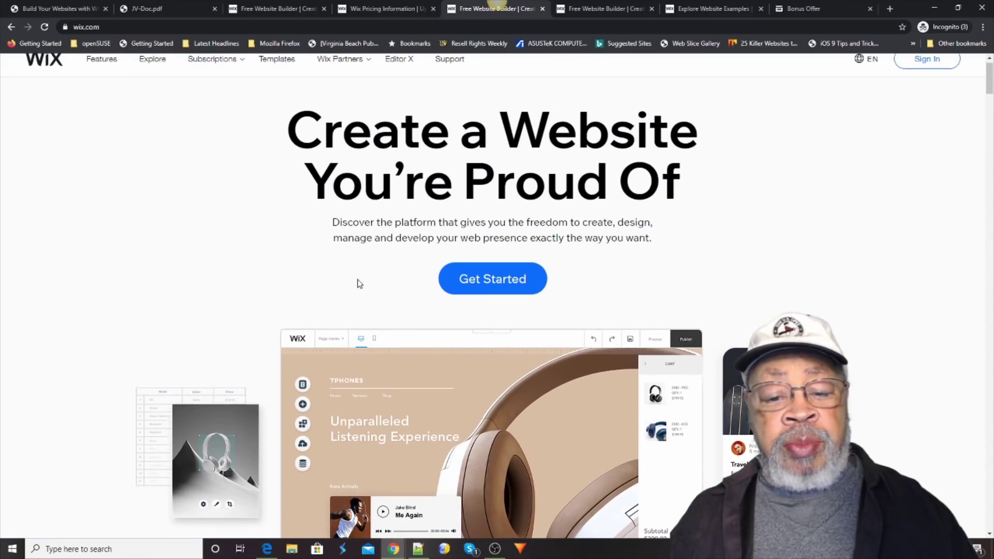
pyautogui.scroll(-2, 349, 287)
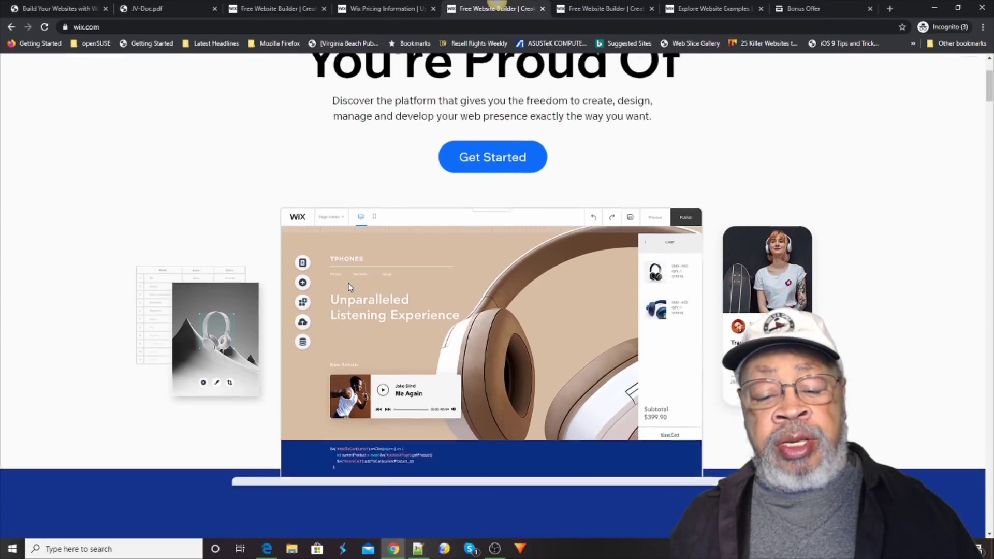
pyautogui.scroll(-1, 349, 287)
pyautogui.scroll(-1, 350, 288)
pyautogui.scroll(-2, 349, 288)
pyautogui.scroll(-1, 354, 291)
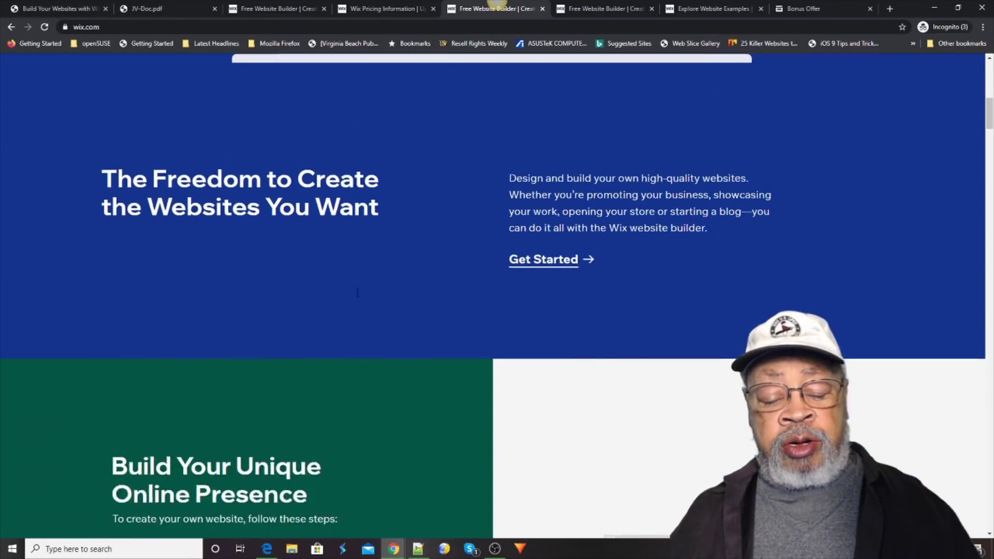
pyautogui.scroll(-2, 357, 291)
pyautogui.scroll(-2, 358, 296)
pyautogui.scroll(3, 358, 296)
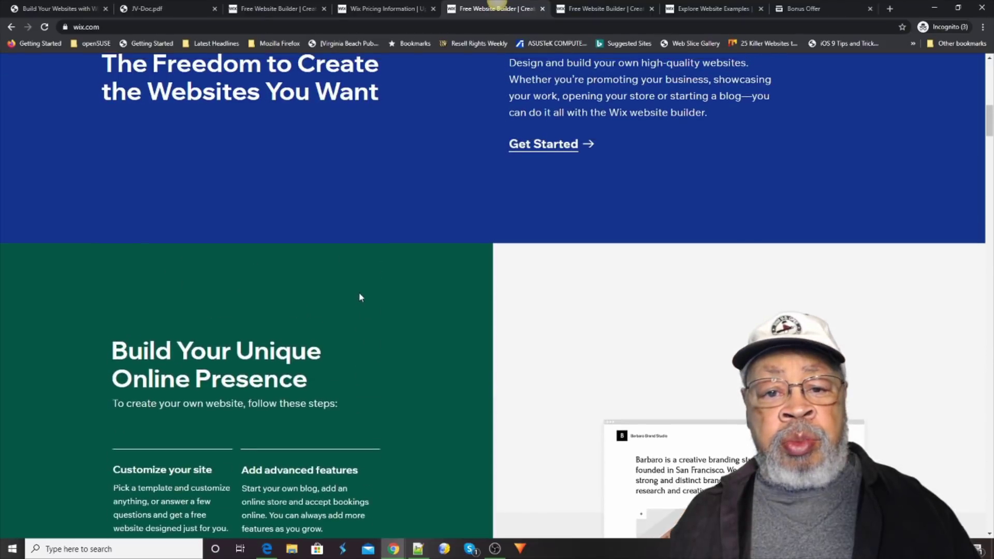
pyautogui.scroll(3, 361, 291)
pyautogui.scroll(2, 380, 280)
pyautogui.scroll(3, 402, 271)
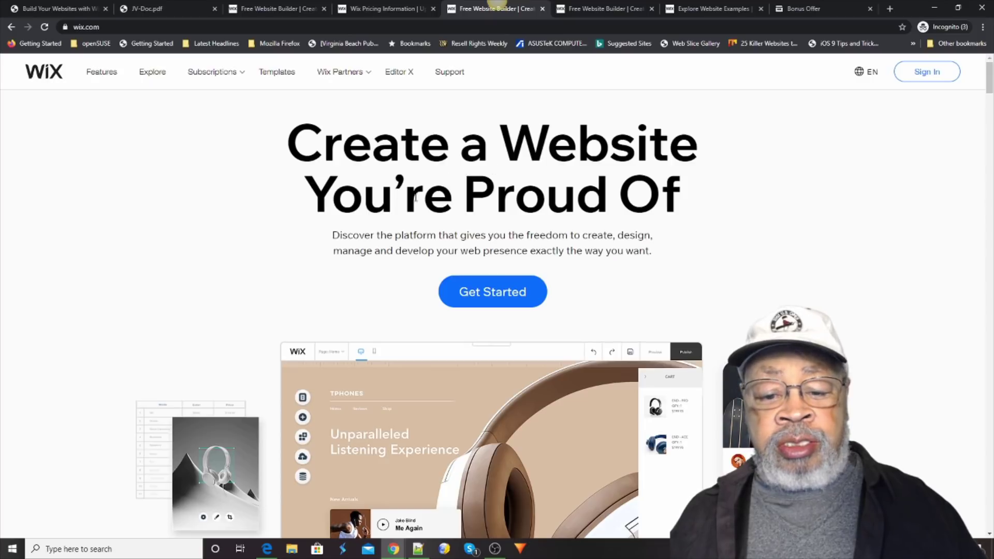
pyautogui.scroll(-1, 389, 218)
pyautogui.scroll(-2, 377, 233)
pyautogui.scroll(-3, 372, 237)
pyautogui.scroll(-3, 370, 248)
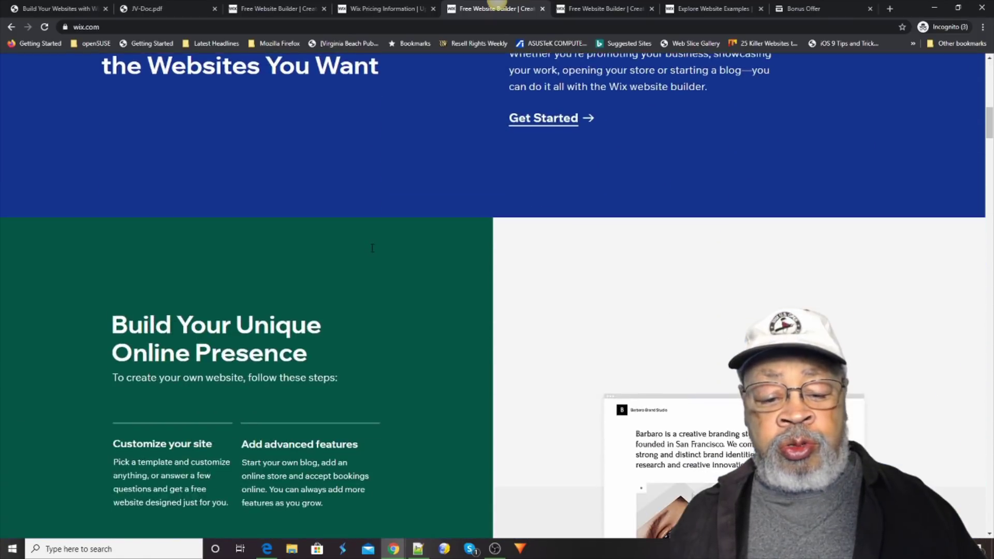
pyautogui.scroll(-3, 372, 247)
pyautogui.scroll(-3, 377, 249)
pyautogui.scroll(-3, 377, 249)
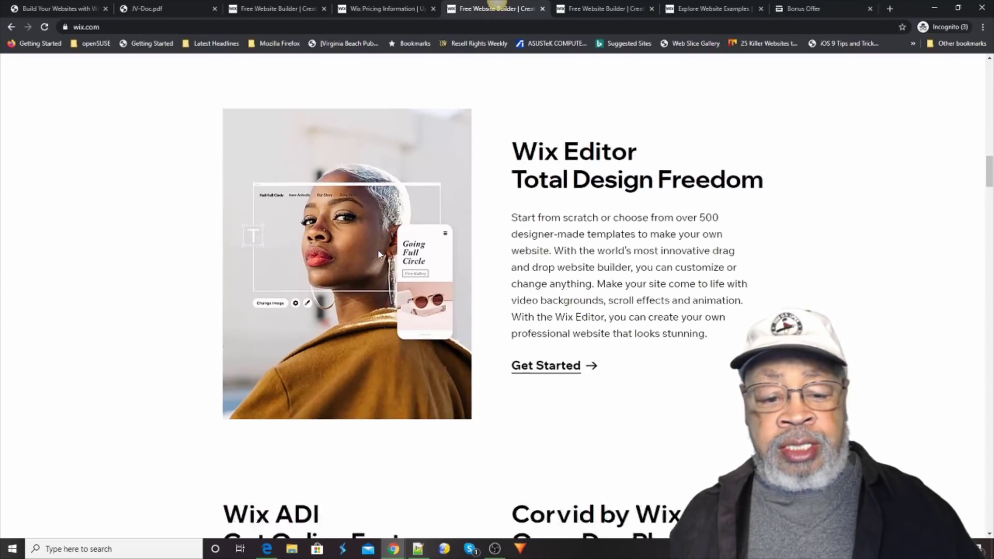
pyautogui.scroll(-4, 380, 254)
pyautogui.scroll(-2, 381, 256)
pyautogui.scroll(-3, 382, 256)
pyautogui.scroll(-3, 382, 257)
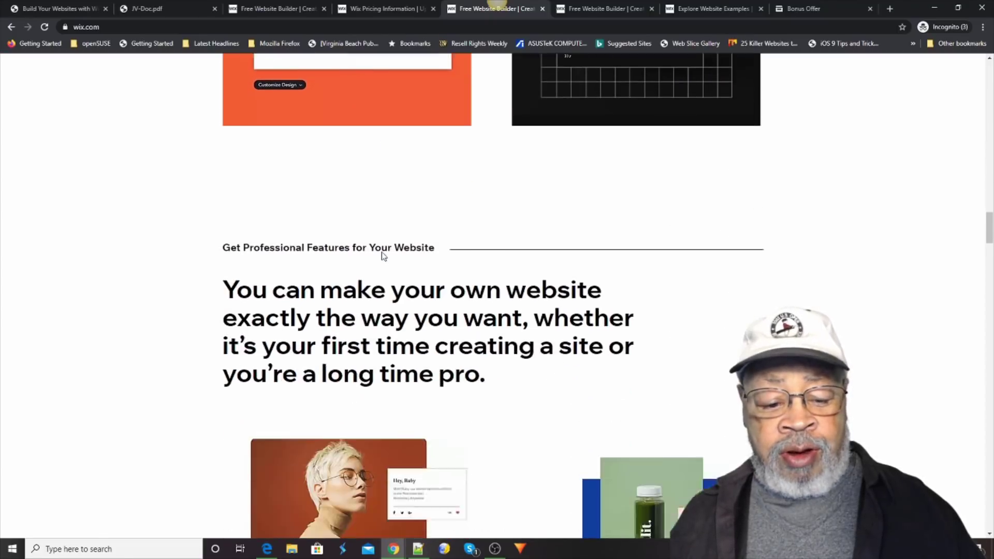
pyautogui.scroll(-1, 383, 257)
pyautogui.scroll(-2, 384, 252)
pyautogui.scroll(-1, 385, 255)
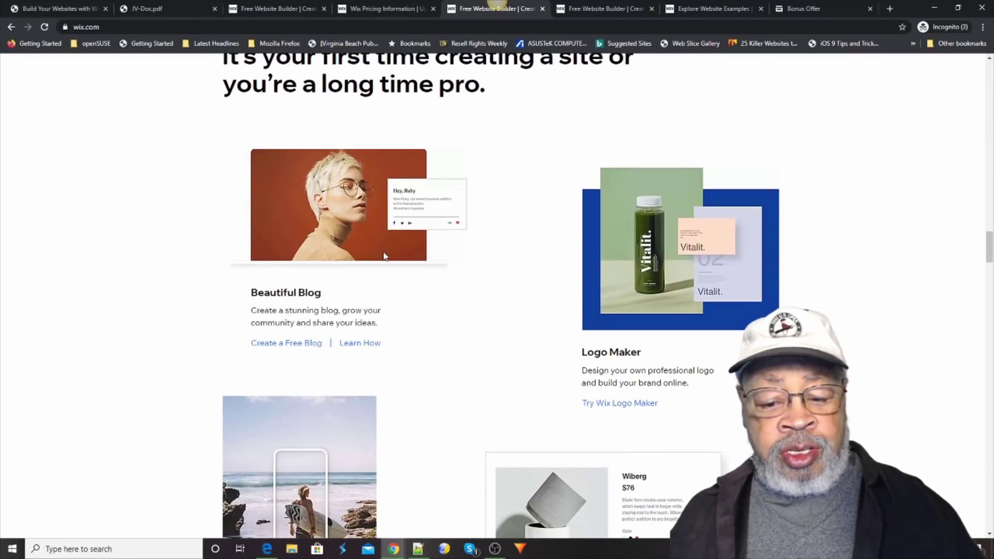
pyautogui.scroll(-2, 388, 257)
pyautogui.scroll(-1, 391, 258)
pyautogui.scroll(-3, 392, 258)
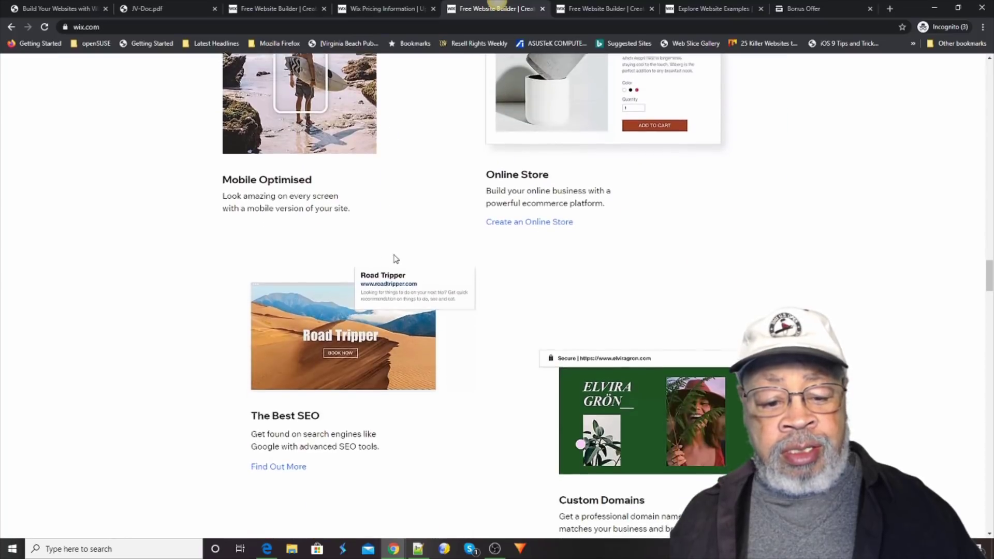
pyautogui.scroll(-2, 393, 258)
pyautogui.scroll(-1, 394, 259)
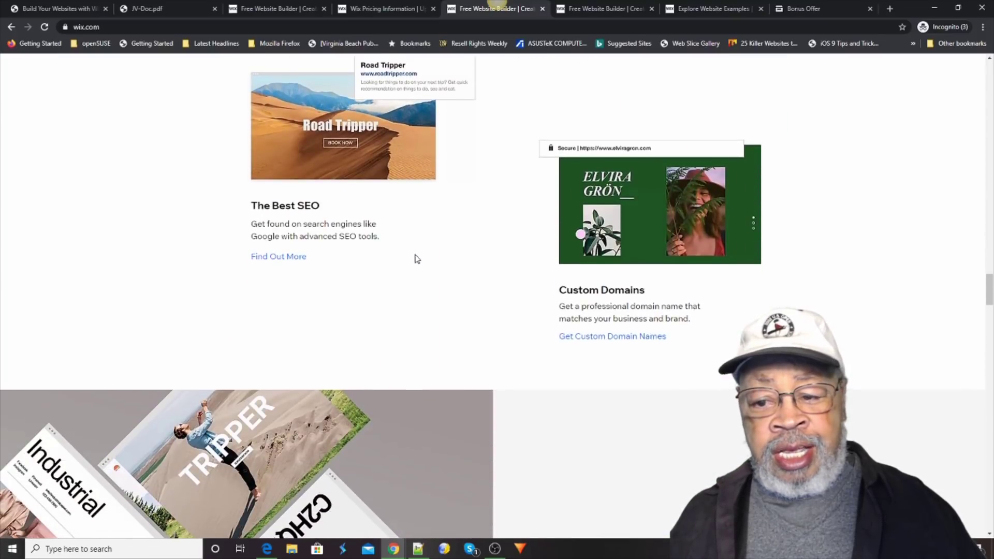
pyautogui.scroll(3, 415, 260)
pyautogui.scroll(3, 422, 260)
pyautogui.scroll(2, 422, 259)
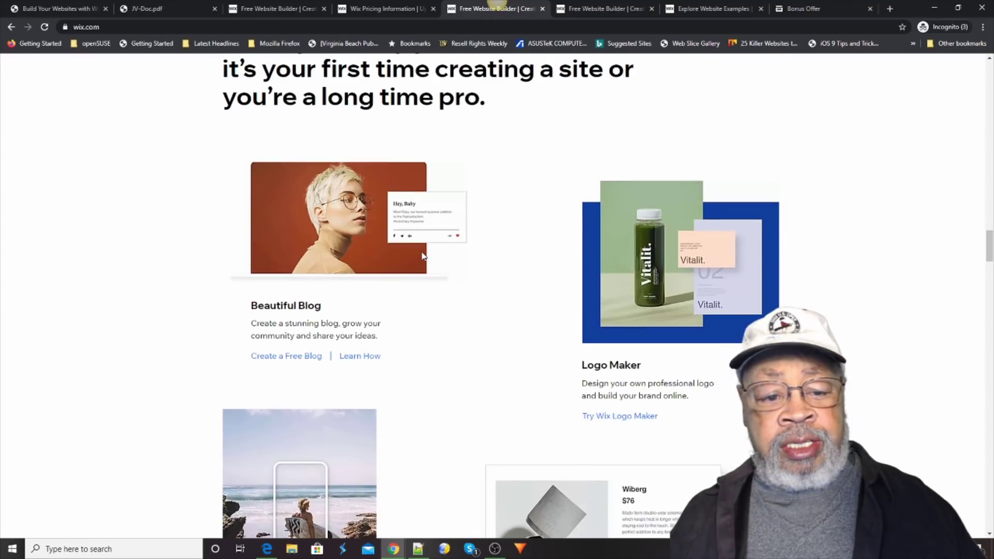
pyautogui.scroll(1, 486, 276)
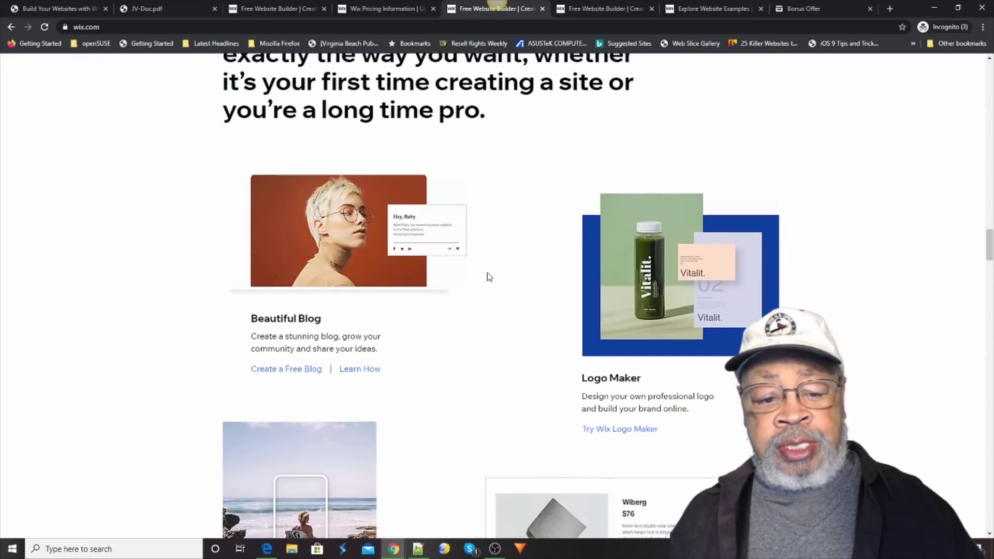
pyautogui.scroll(2, 325, 225)
pyautogui.scroll(2, 325, 228)
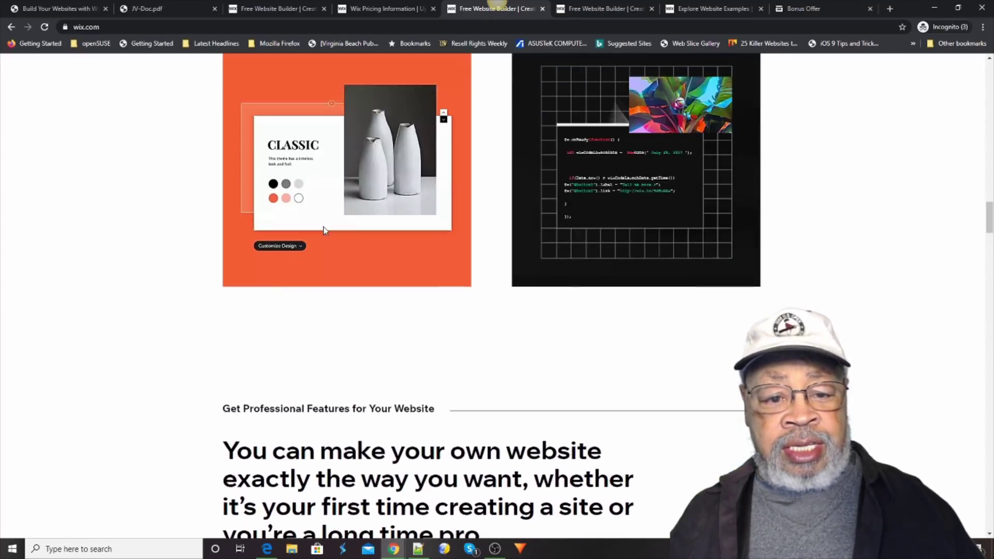
pyautogui.scroll(1, 324, 229)
pyautogui.scroll(2, 325, 230)
pyautogui.scroll(2, 325, 229)
pyautogui.scroll(-1, 342, 231)
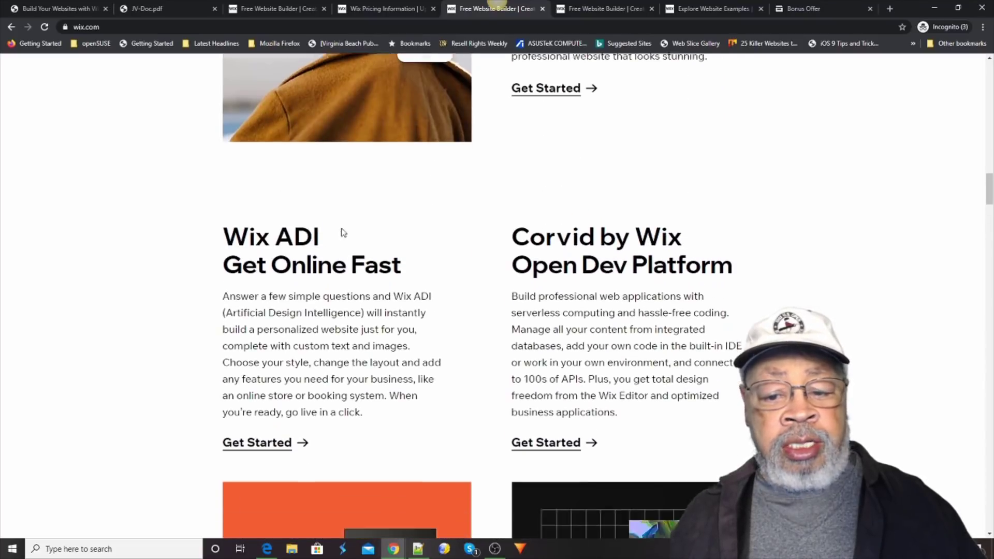
pyautogui.scroll(-2, 404, 248)
pyautogui.scroll(-2, 466, 280)
pyautogui.scroll(-1, 476, 292)
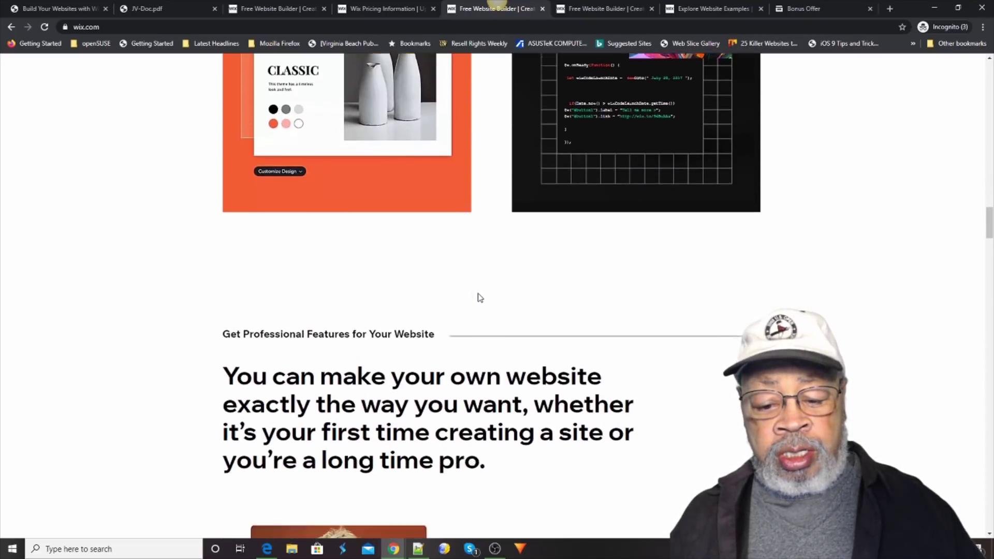
pyautogui.scroll(-2, 478, 298)
pyautogui.scroll(-2, 481, 305)
pyautogui.scroll(-1, 482, 315)
pyautogui.scroll(-2, 474, 319)
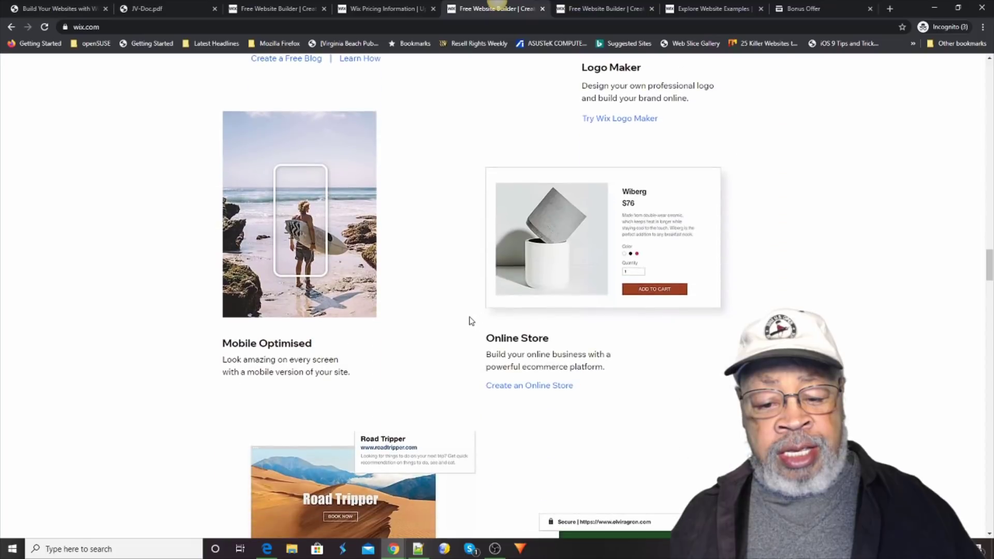
pyautogui.scroll(-1, 429, 338)
pyautogui.scroll(-2, 466, 369)
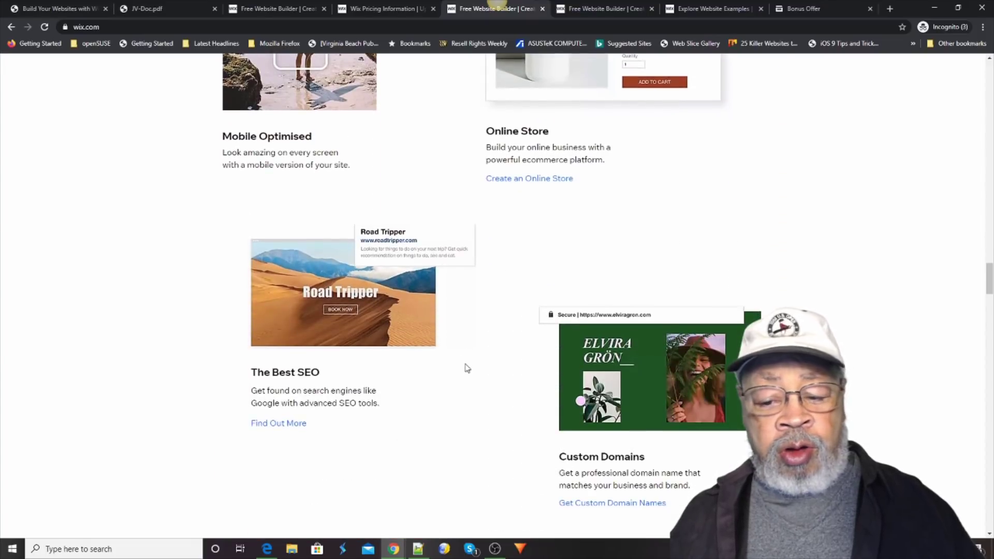
pyautogui.scroll(1, 469, 382)
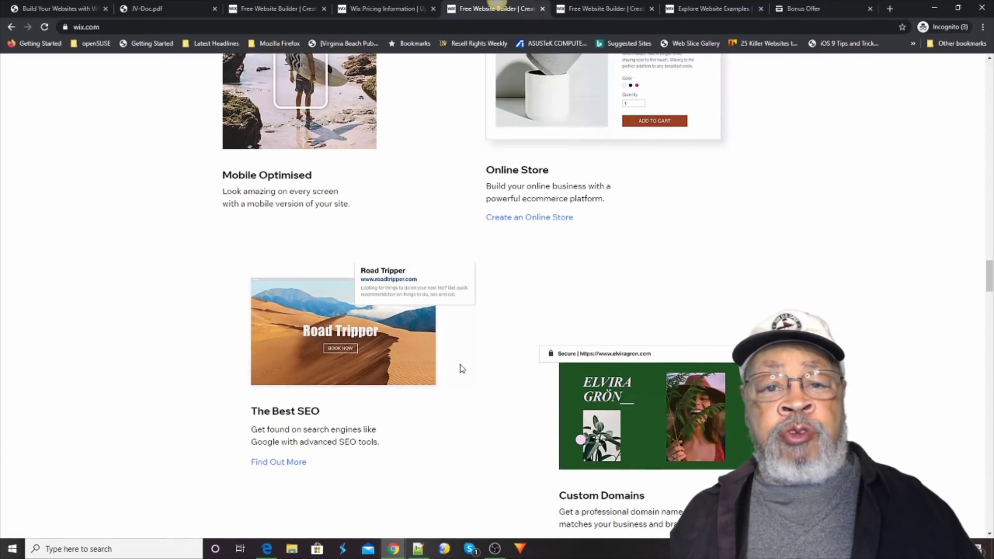
pyautogui.scroll(1, 460, 369)
pyautogui.click(376, 10)
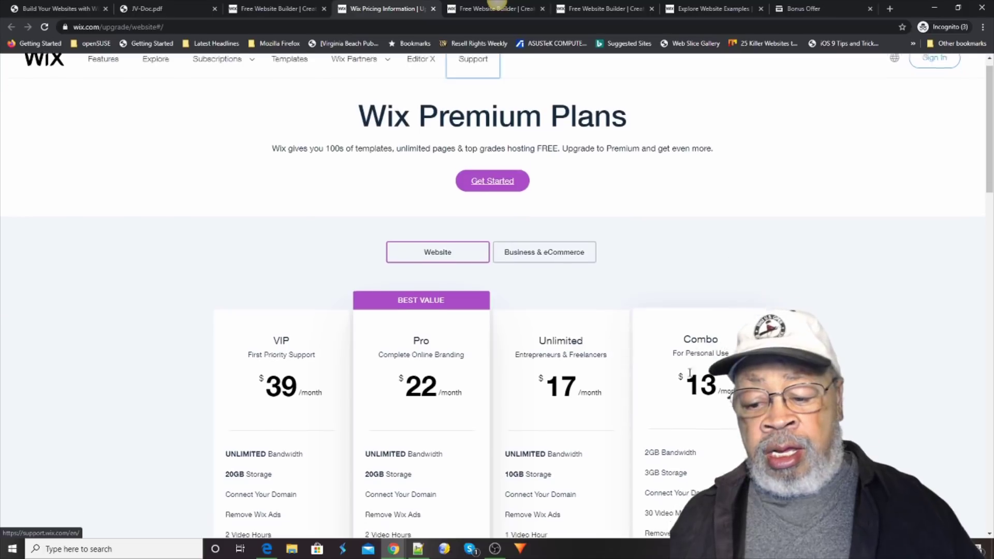
pyautogui.scroll(-3, 692, 382)
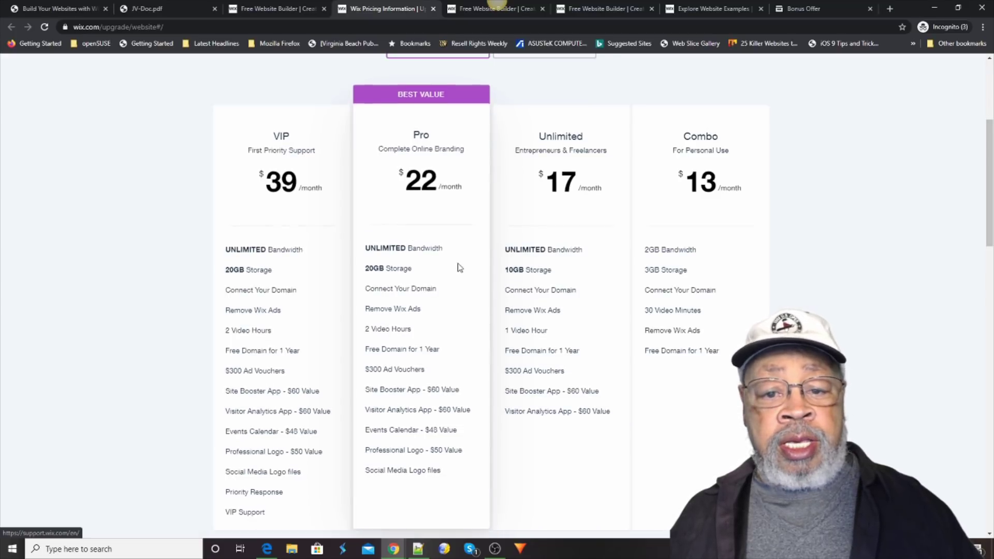
pyautogui.scroll(3, 459, 267)
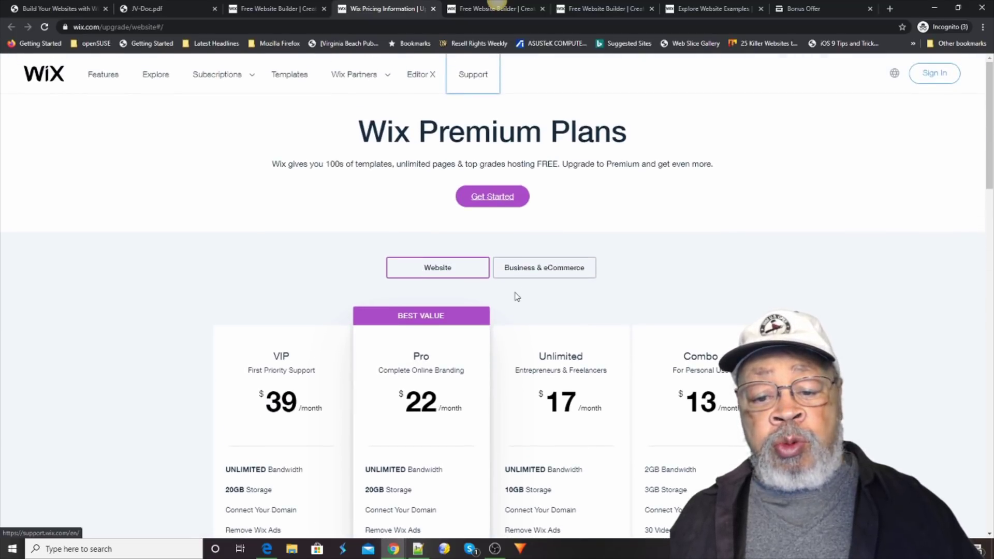
# Show the Business & eCommerce plans, Enterprise ($500) through Business Basic ($23 monthly)
pyautogui.click(537, 268)
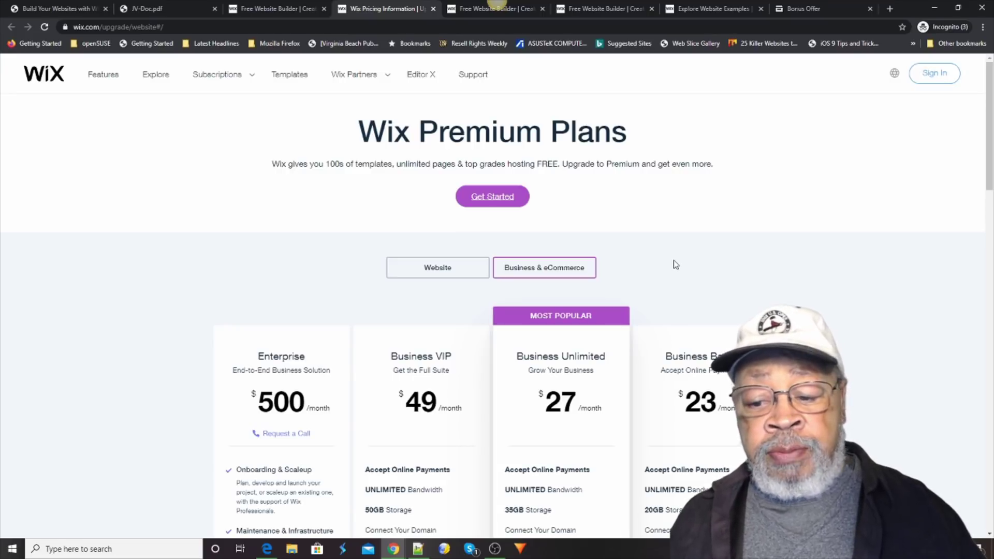
pyautogui.scroll(-2, 715, 269)
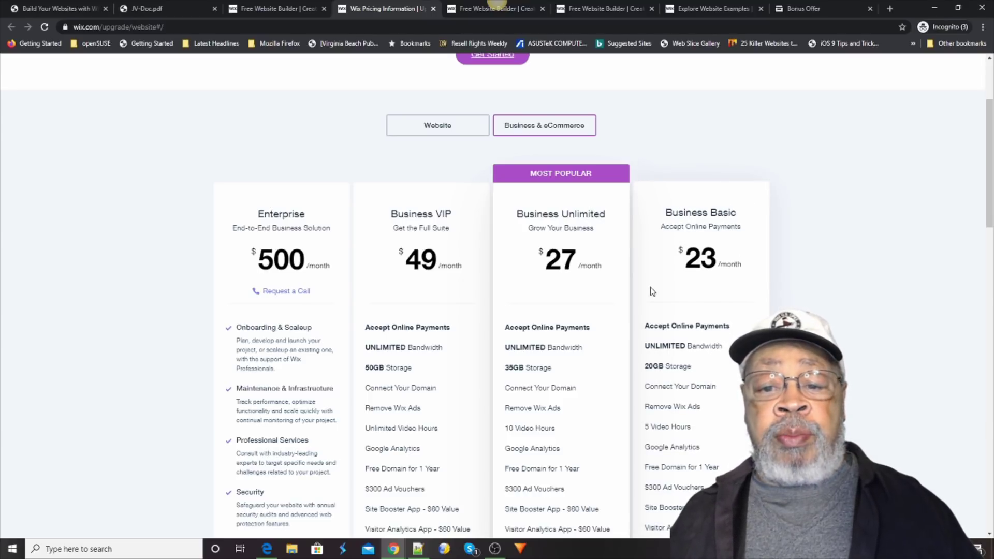
pyautogui.scroll(-2, 651, 301)
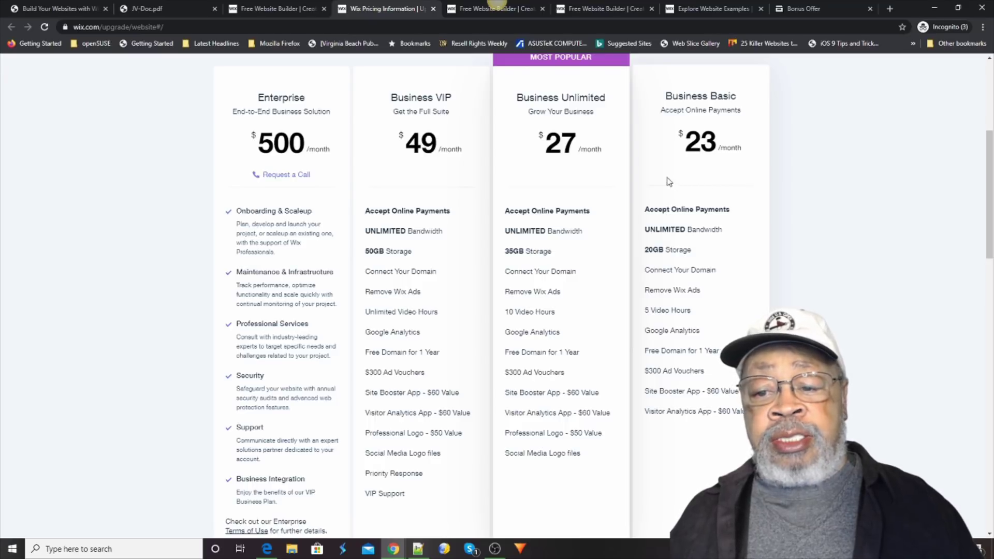
pyautogui.scroll(1, 567, 189)
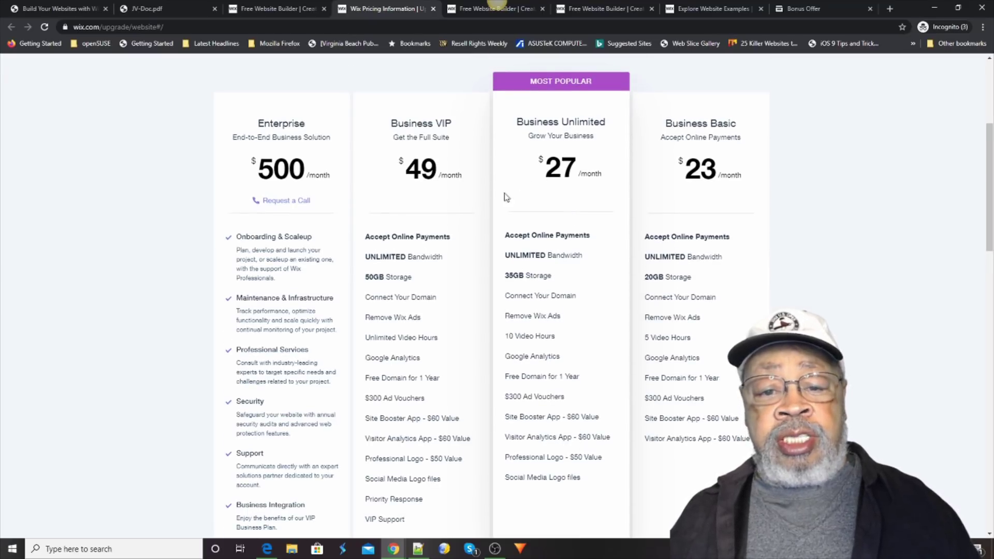
pyautogui.scroll(2, 482, 220)
pyautogui.scroll(2, 471, 222)
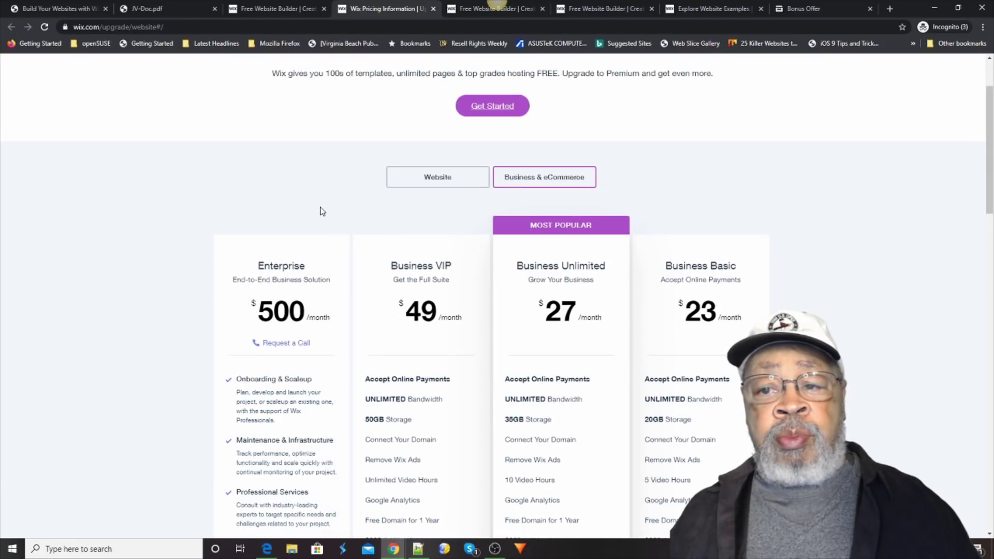
pyautogui.scroll(-3, 326, 226)
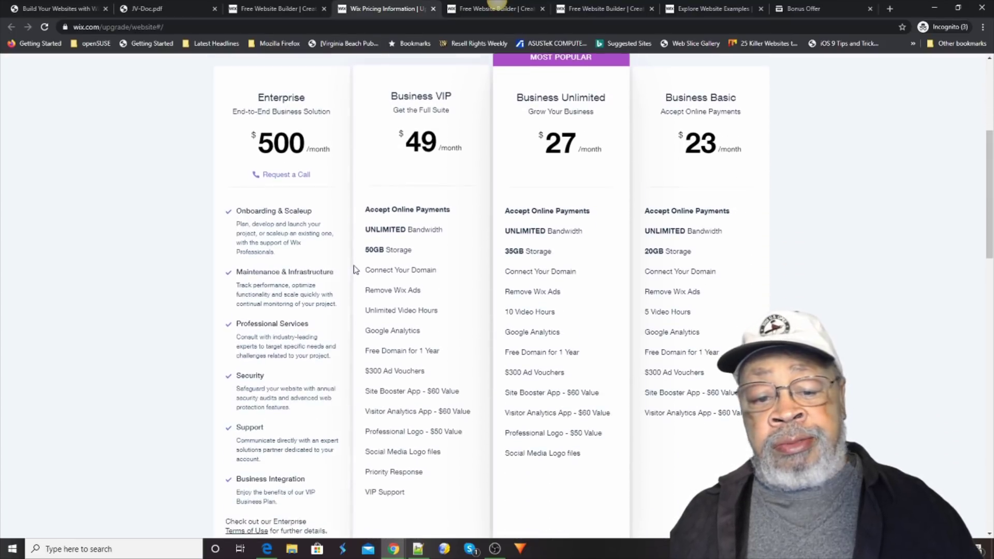
pyautogui.scroll(-3, 354, 269)
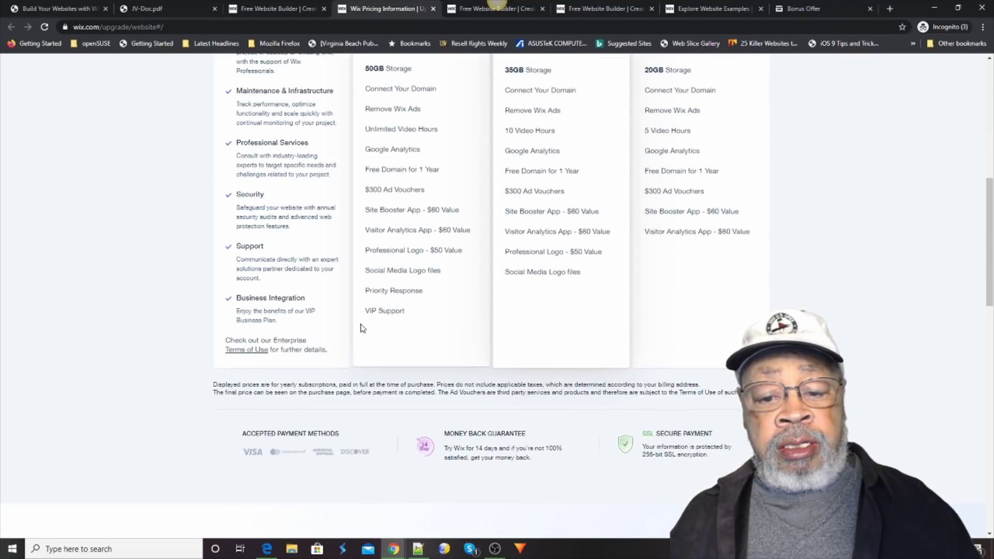
pyautogui.scroll(3, 497, 346)
pyautogui.scroll(3, 489, 342)
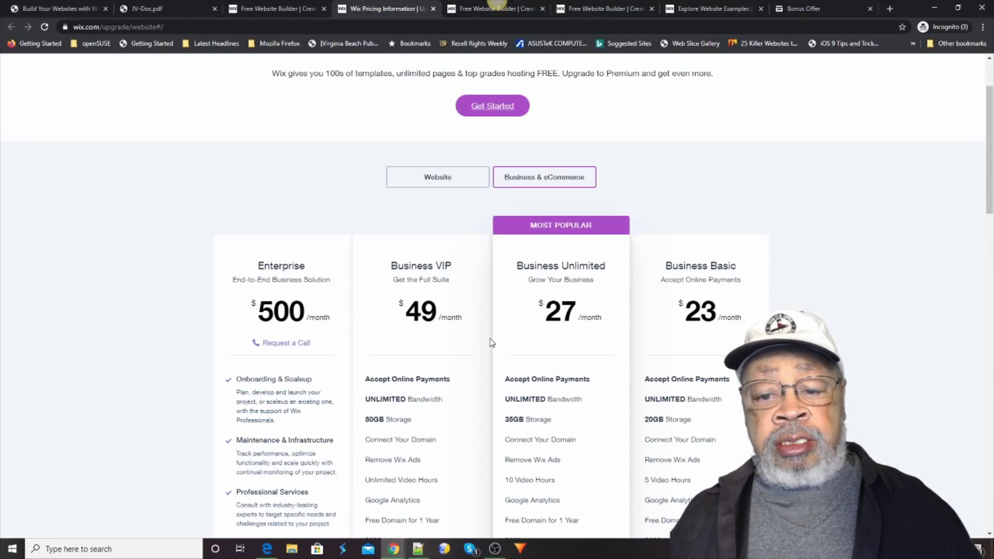
pyautogui.scroll(1, 486, 335)
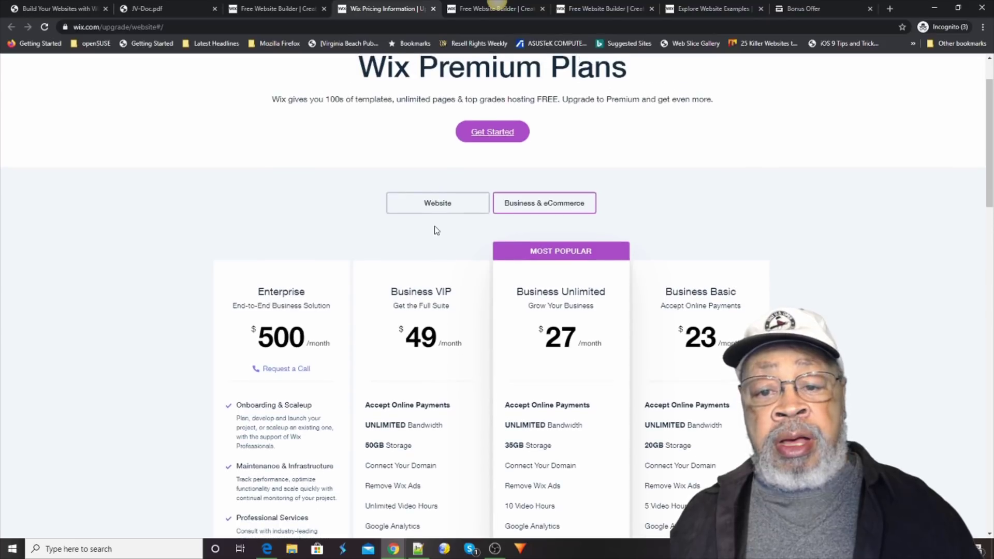
pyautogui.scroll(1, 435, 230)
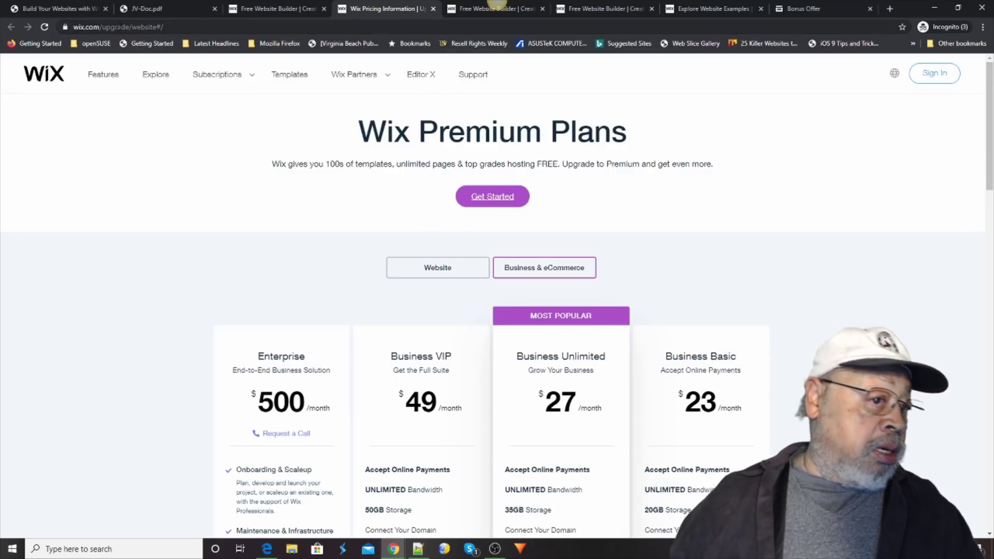
# Switch back to the Wix course sales page in the first tab
pyautogui.hotkey('ctrl', '1')
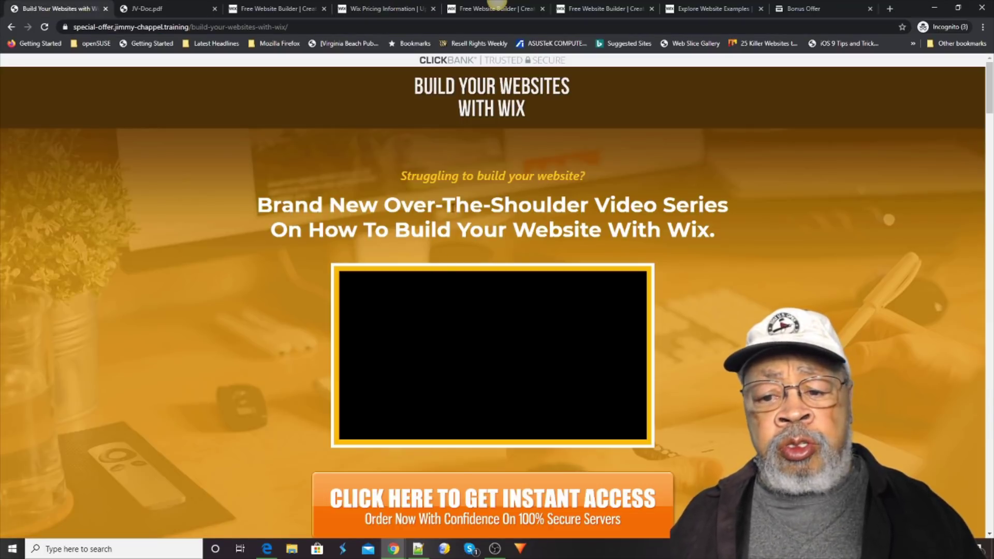
pyautogui.scroll(-1, 451, 208)
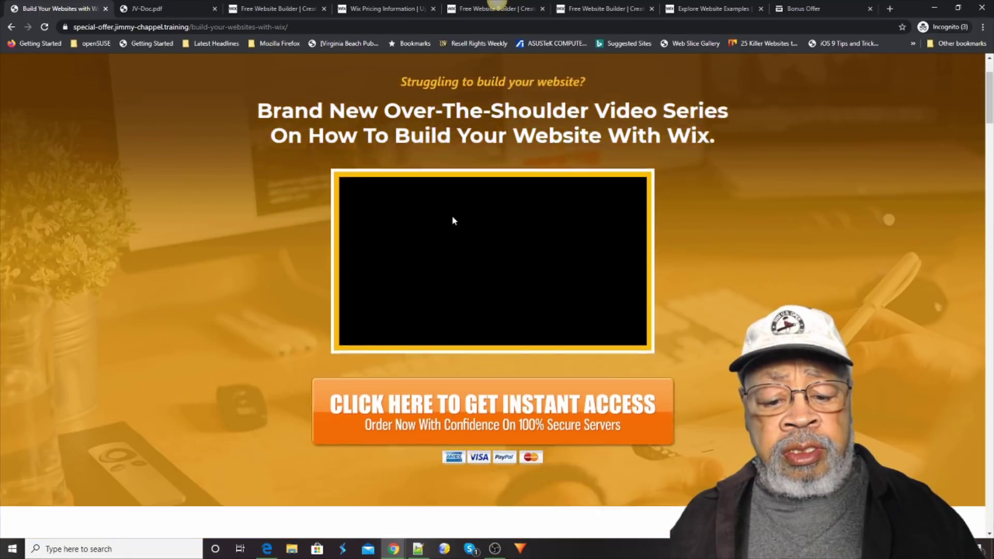
pyautogui.scroll(-1, 453, 220)
pyautogui.scroll(-1, 417, 272)
pyautogui.scroll(-2, 404, 287)
pyautogui.scroll(-1, 405, 287)
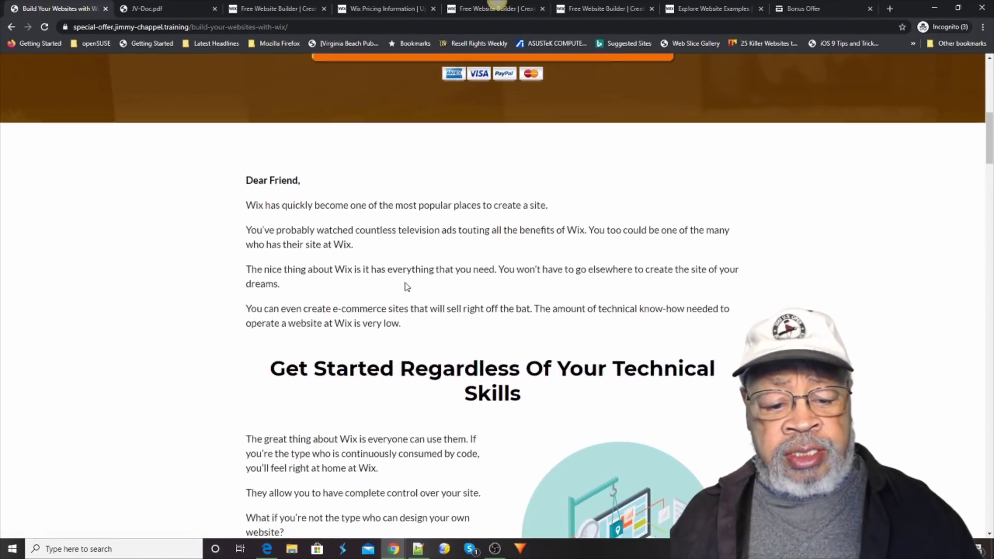
pyautogui.scroll(1, 405, 287)
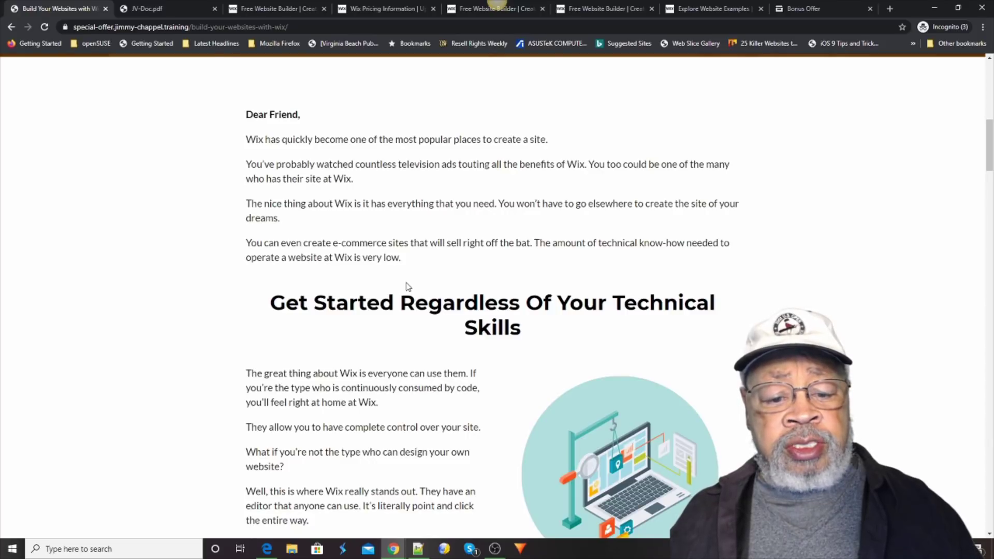
pyautogui.scroll(-1, 406, 287)
pyautogui.scroll(-1, 406, 282)
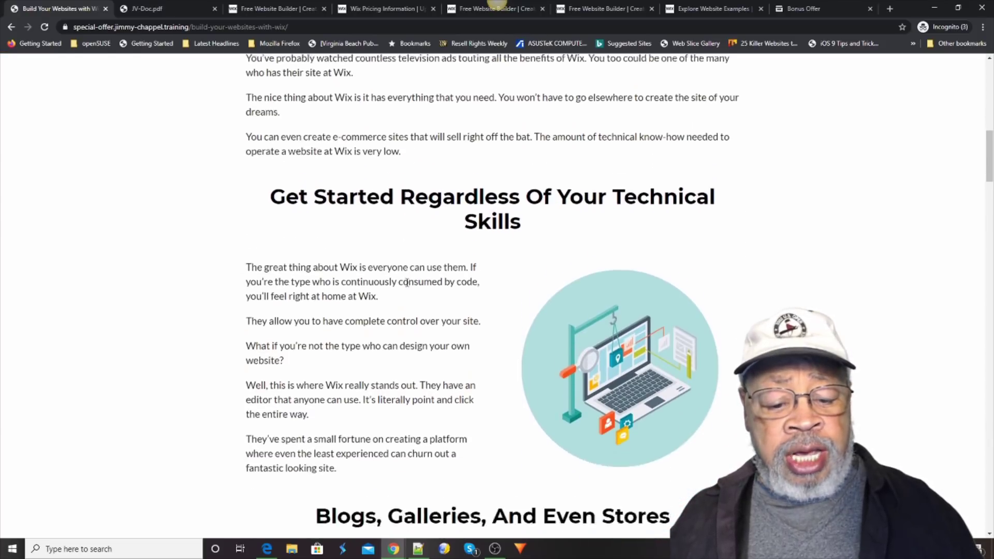
pyautogui.scroll(-2, 406, 283)
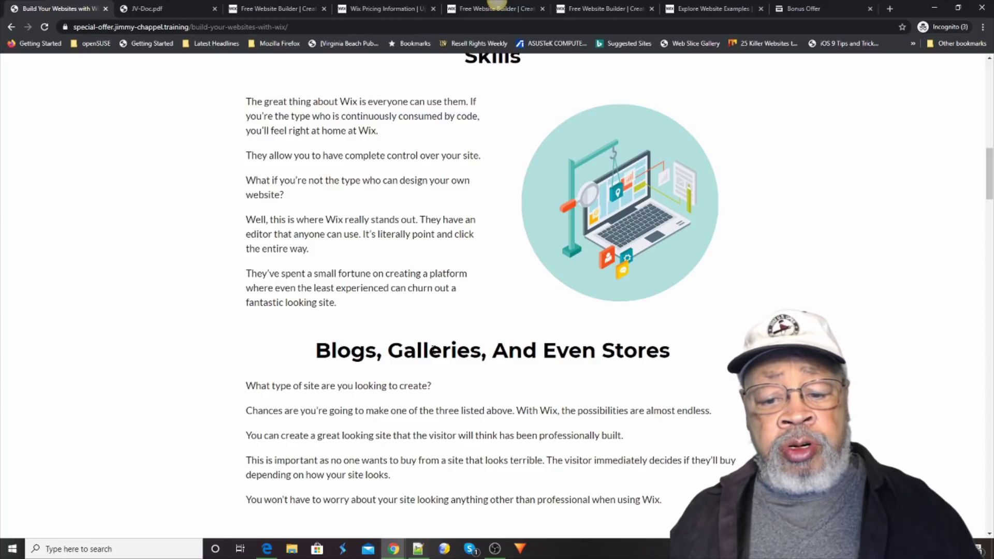
pyautogui.scroll(-3, 433, 351)
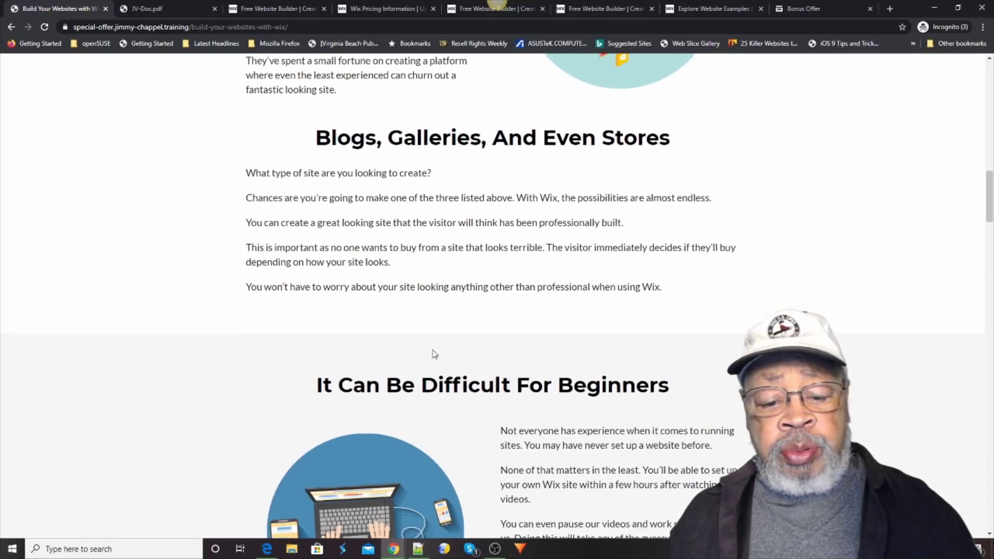
pyautogui.scroll(-2, 432, 351)
pyautogui.scroll(-2, 438, 350)
pyautogui.scroll(-1, 483, 352)
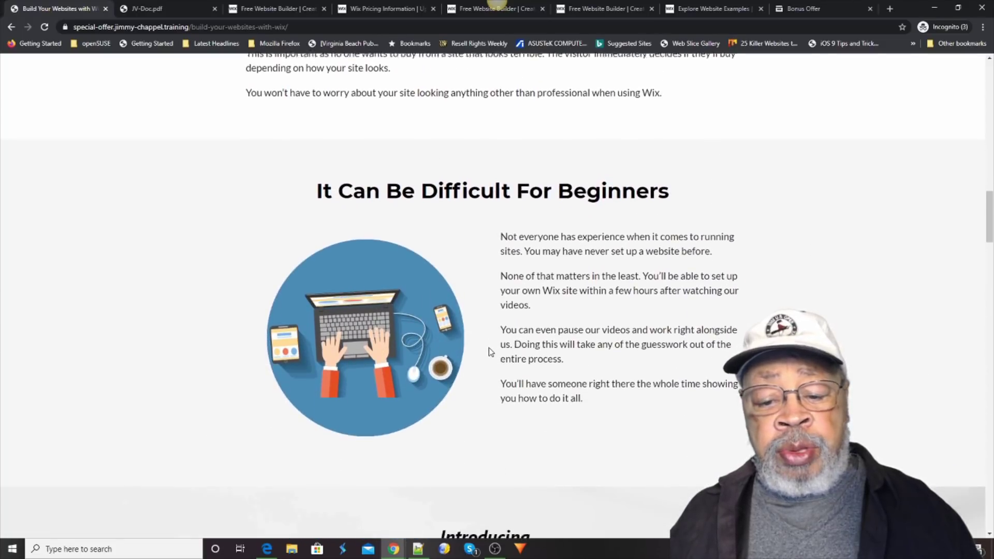
pyautogui.scroll(-3, 489, 352)
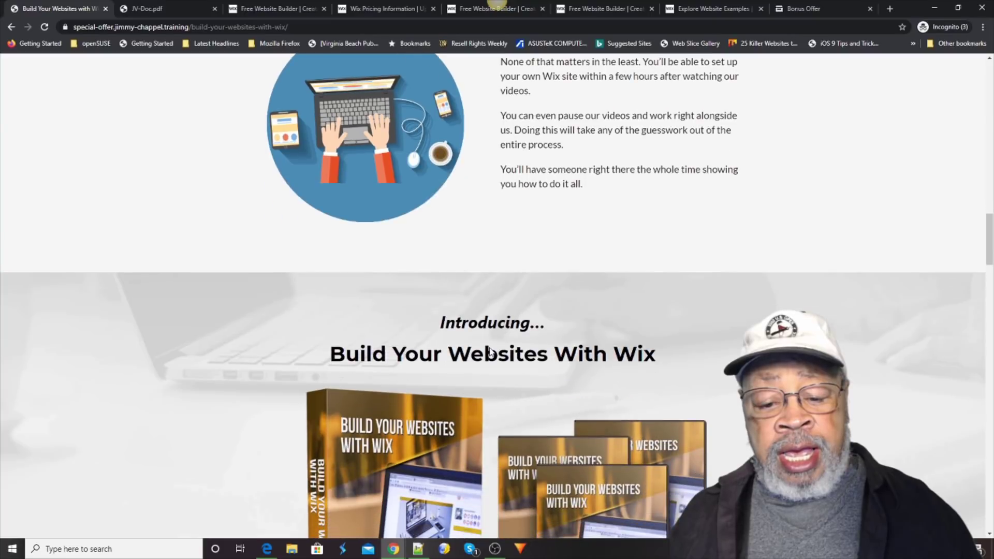
pyautogui.scroll(-1, 490, 347)
pyautogui.scroll(-2, 491, 347)
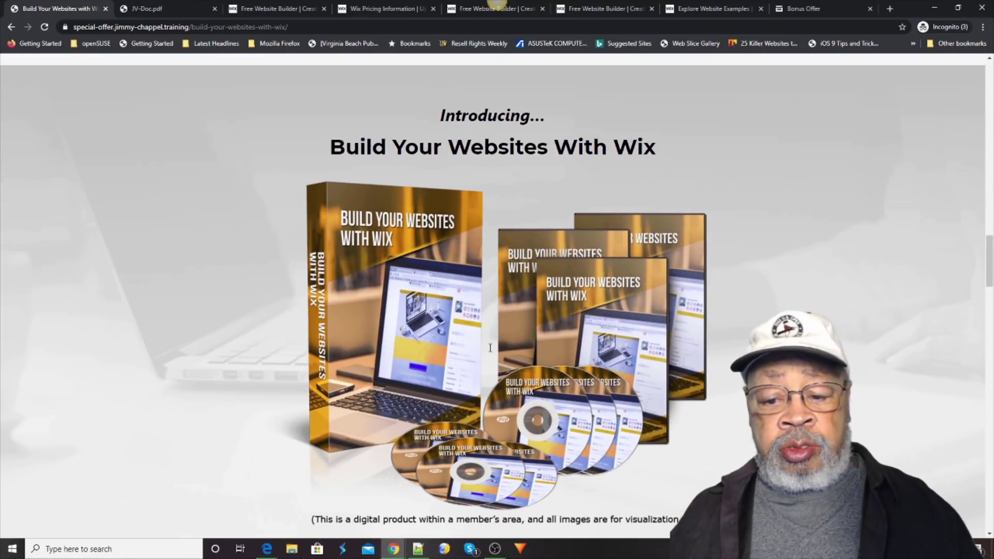
pyautogui.scroll(-1, 490, 350)
pyautogui.scroll(-1, 491, 354)
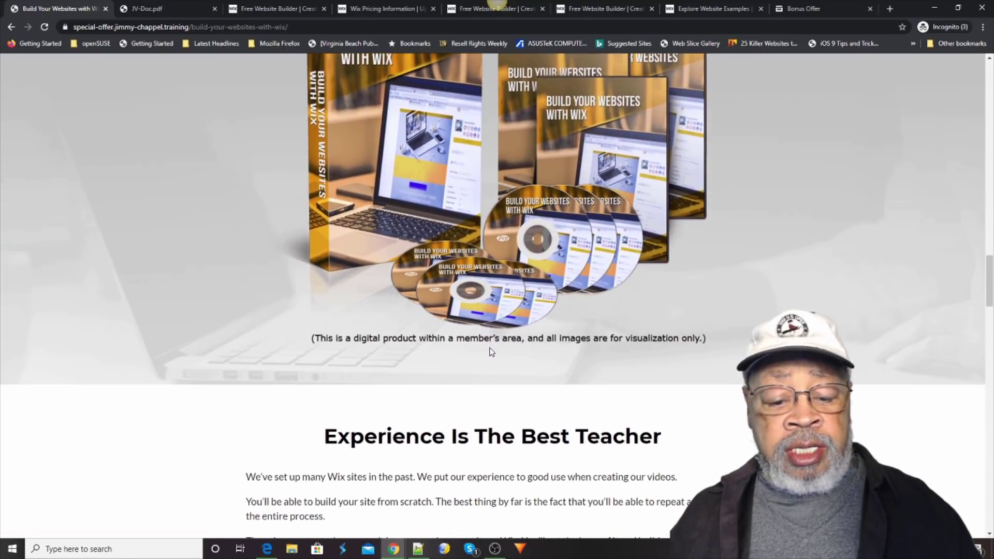
pyautogui.scroll(-2, 486, 352)
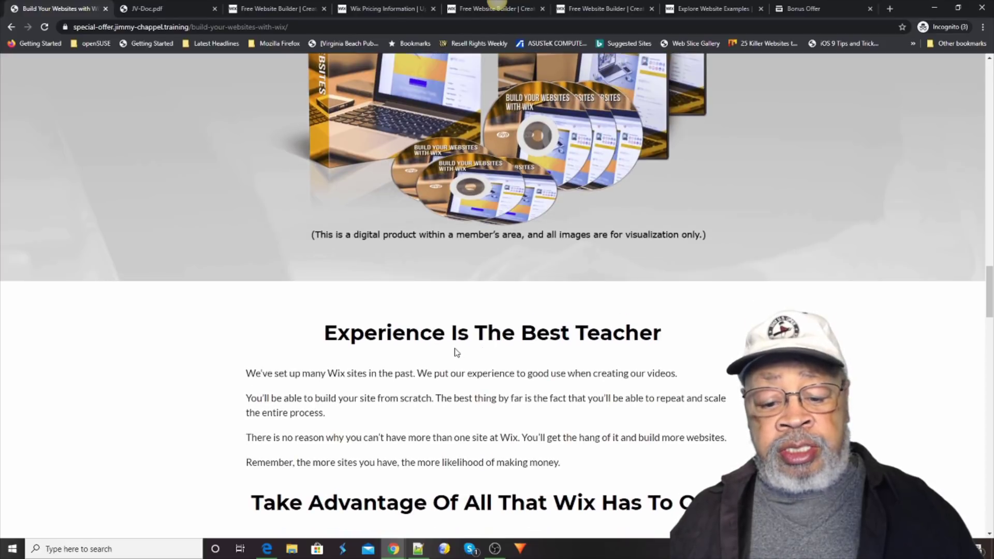
pyautogui.scroll(-1, 454, 352)
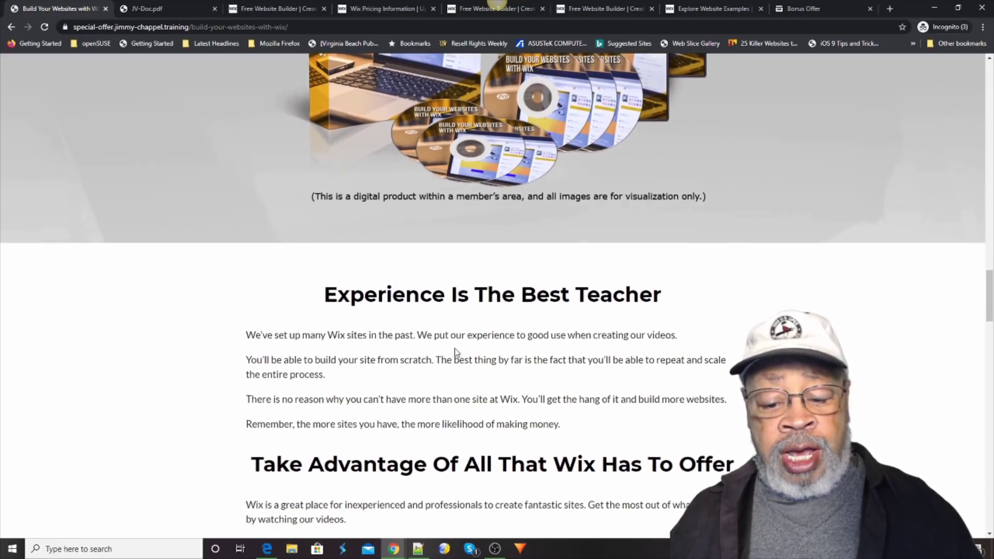
pyautogui.scroll(-2, 454, 352)
pyautogui.scroll(-1, 456, 351)
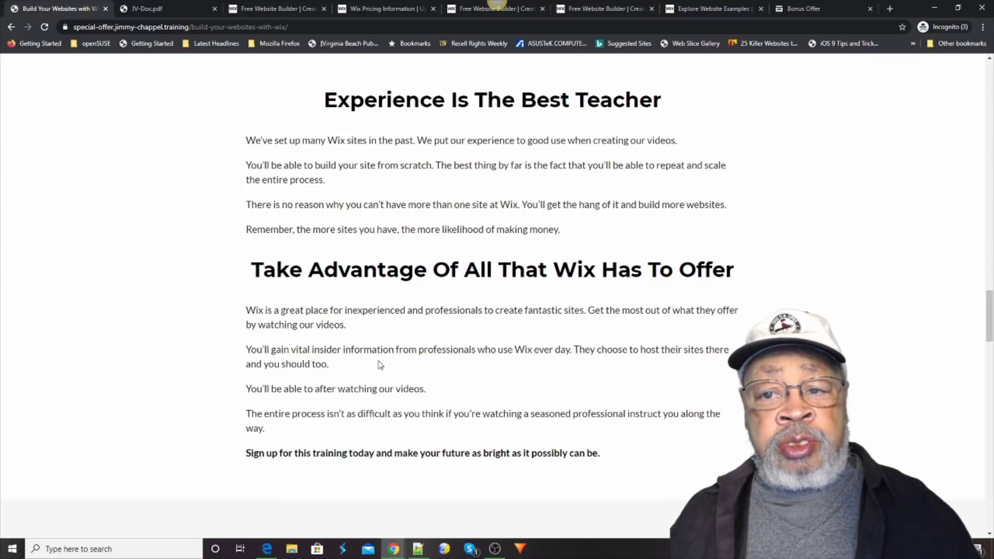
# Show the bonuscrate.com Bonus Offer page at its Super Keen Bonus Page headline
pyautogui.click(805, 9)
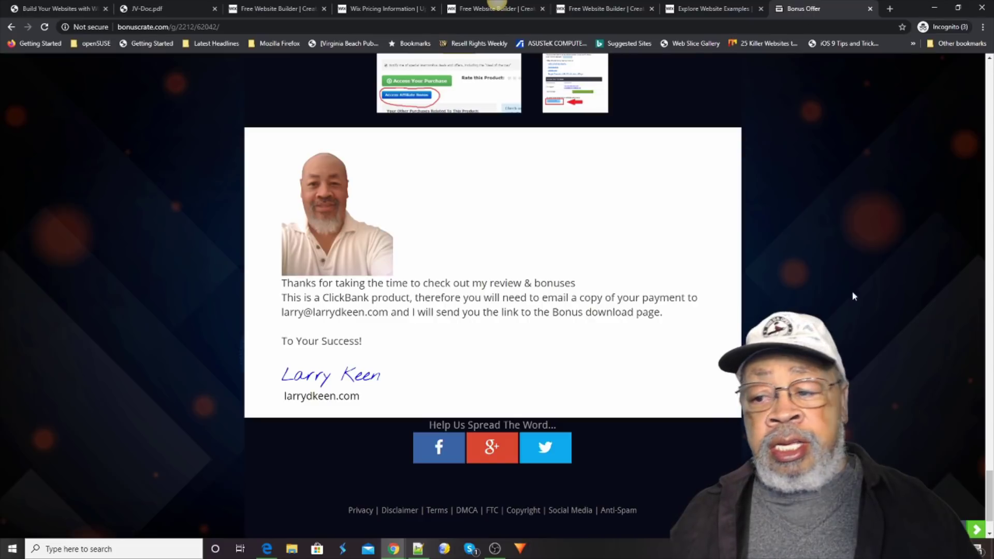
pyautogui.moveTo(990, 498); pyautogui.dragTo(990, 81)
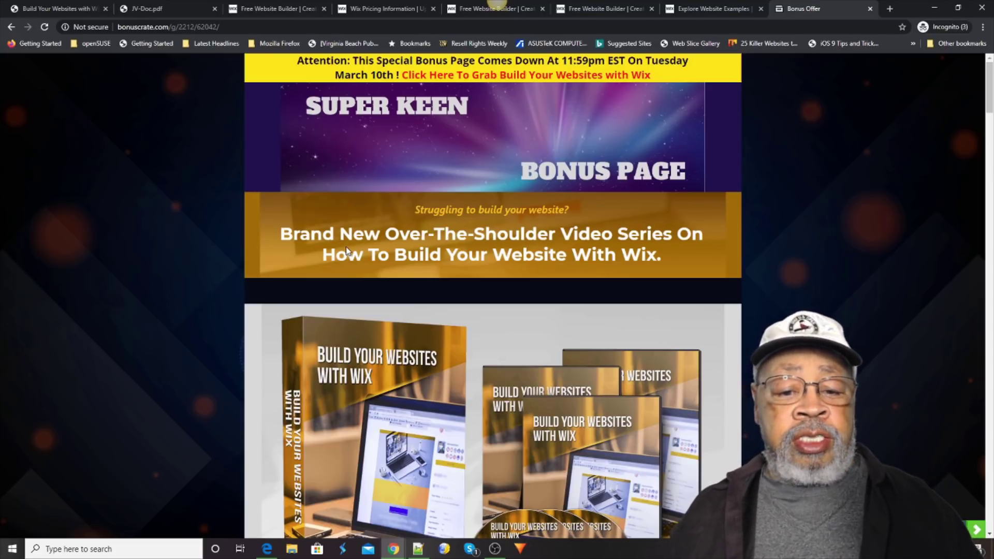
pyautogui.scroll(-1, 383, 252)
pyautogui.scroll(-2, 395, 258)
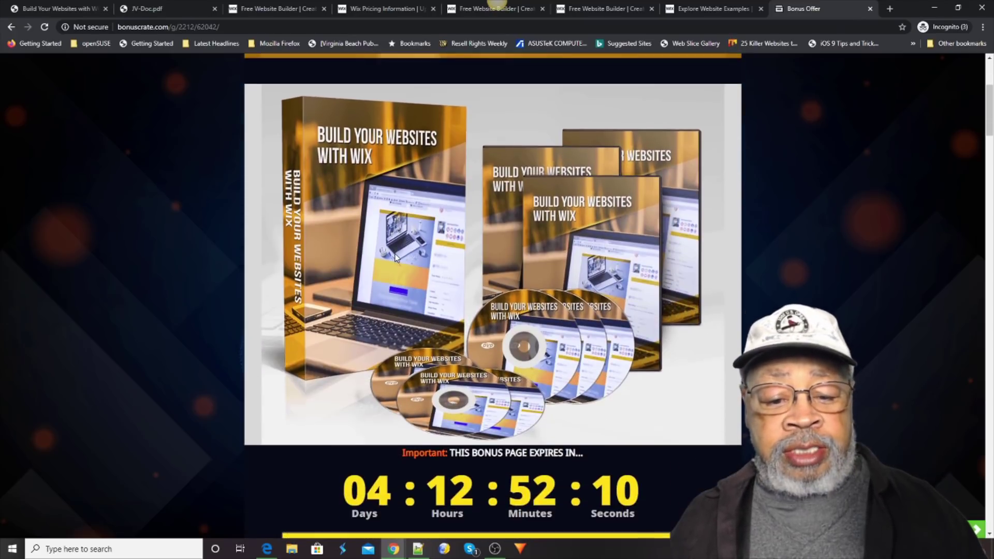
pyautogui.scroll(-2, 404, 265)
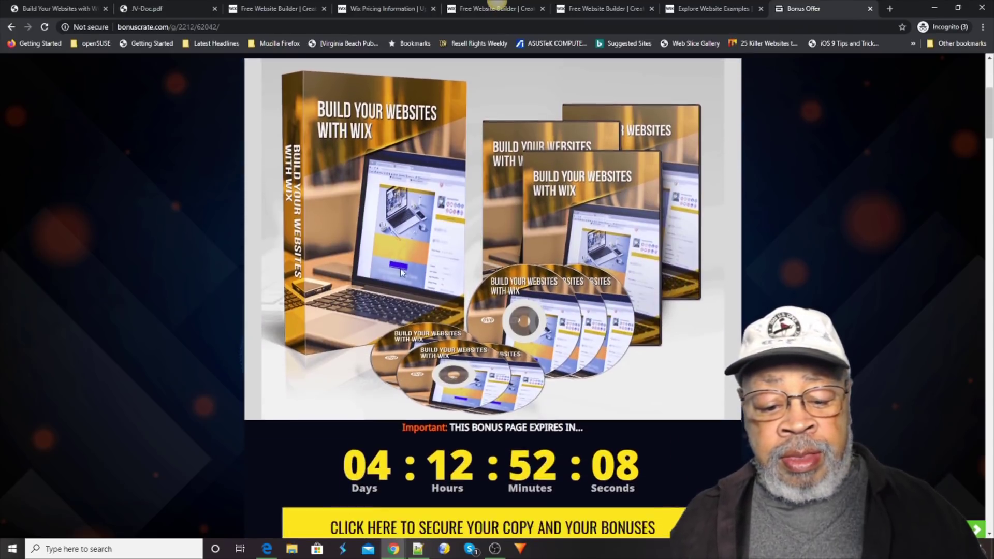
pyautogui.scroll(3, 401, 271)
pyautogui.scroll(2, 404, 272)
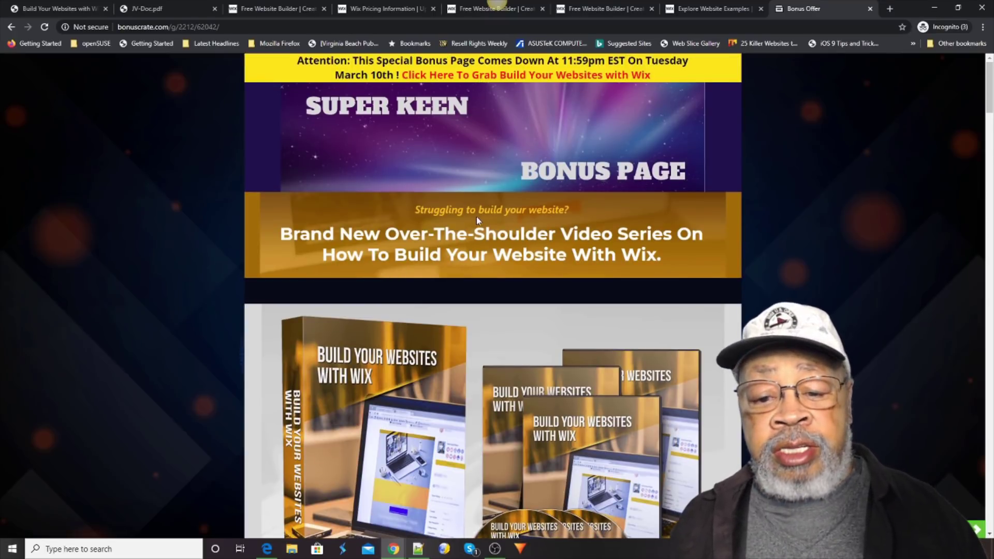
pyautogui.scroll(-1, 476, 220)
pyautogui.scroll(-2, 466, 311)
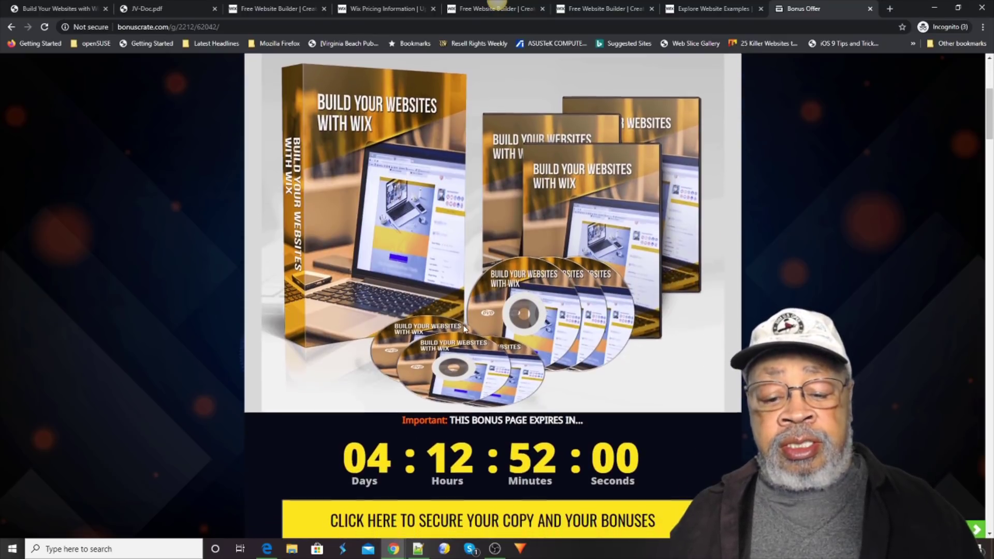
pyautogui.scroll(-1, 463, 329)
pyautogui.scroll(-2, 464, 327)
pyautogui.scroll(-1, 464, 325)
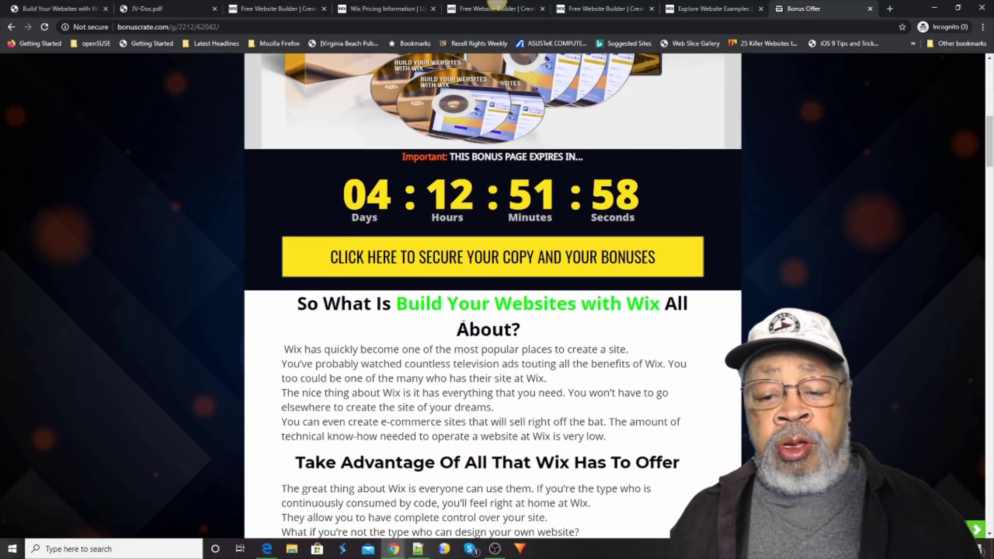
pyautogui.scroll(-1, 464, 326)
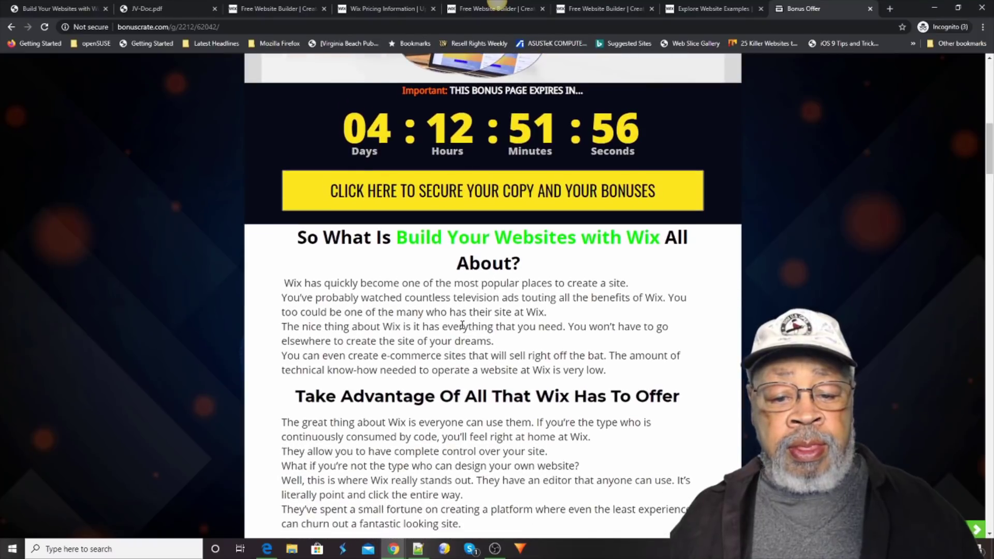
pyautogui.scroll(-2, 463, 326)
pyautogui.scroll(-1, 464, 326)
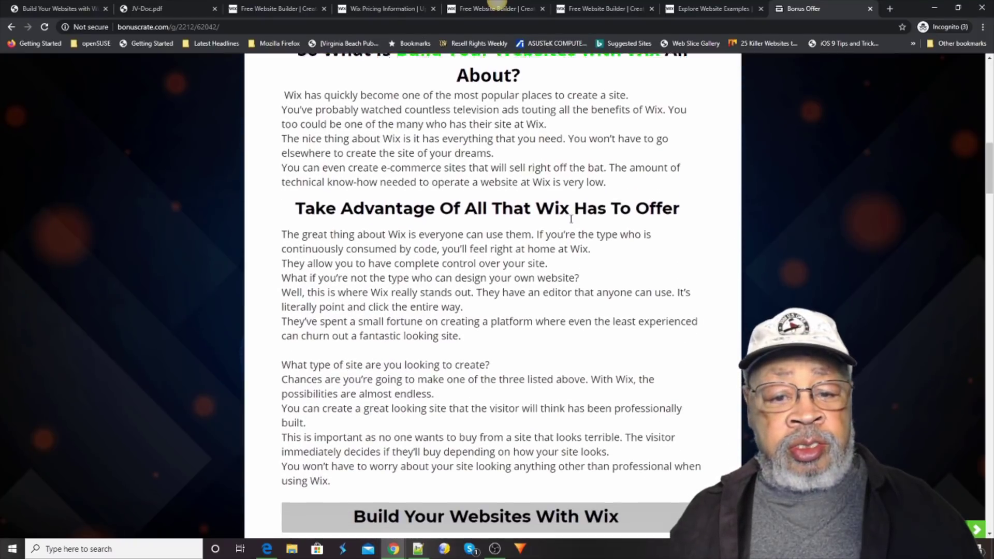
pyautogui.scroll(2, 464, 326)
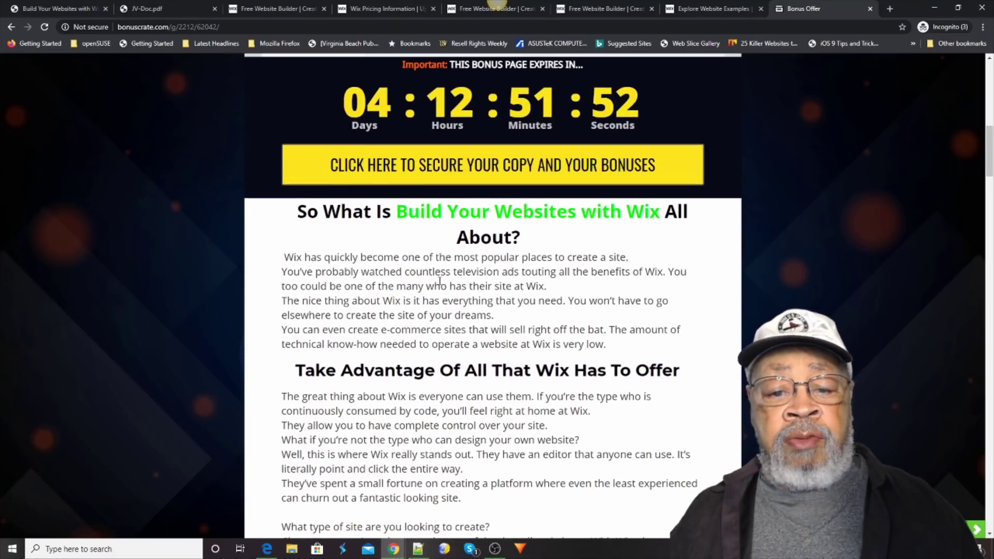
pyautogui.scroll(-1, 439, 282)
pyautogui.scroll(-2, 439, 282)
pyautogui.scroll(-2, 438, 281)
pyautogui.scroll(-1, 439, 282)
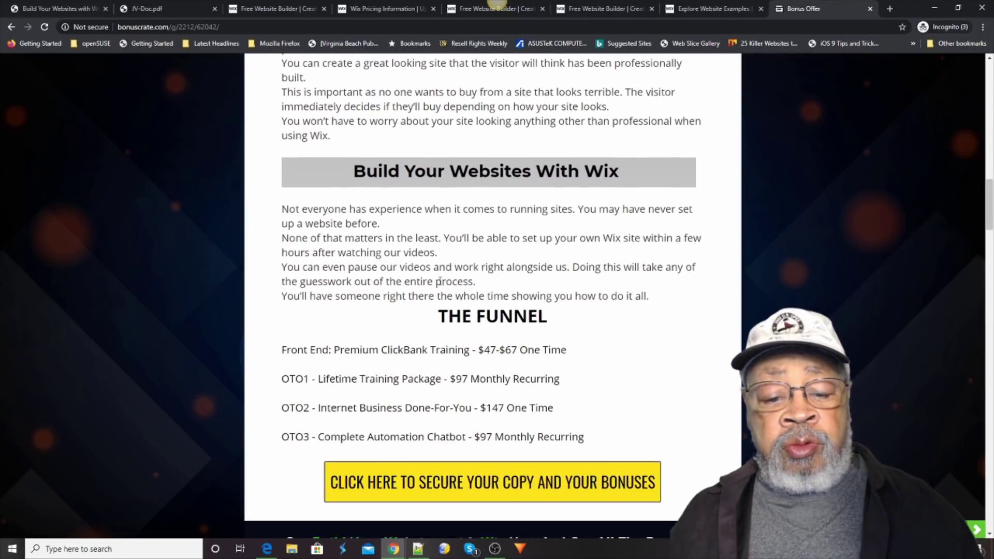
pyautogui.scroll(-1, 443, 281)
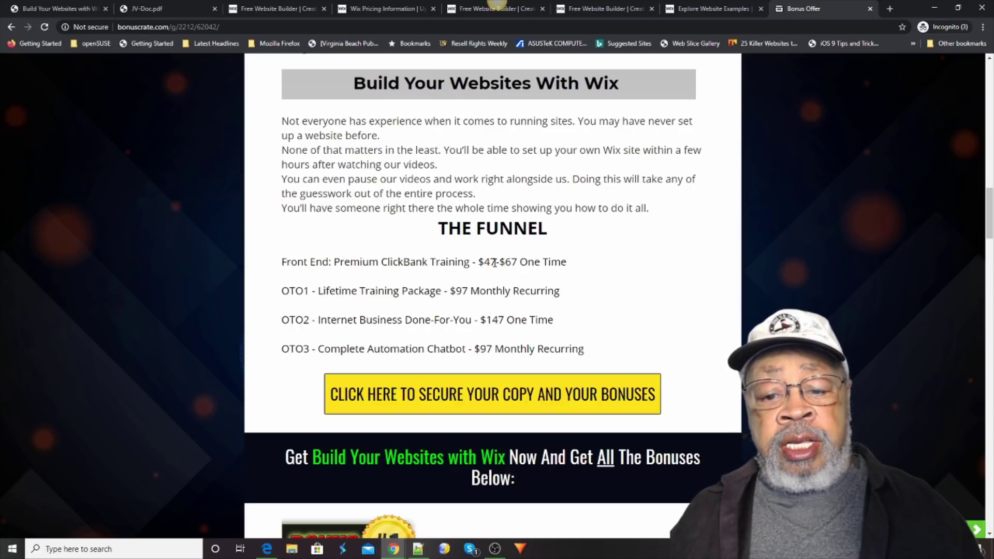
pyautogui.scroll(1, 500, 262)
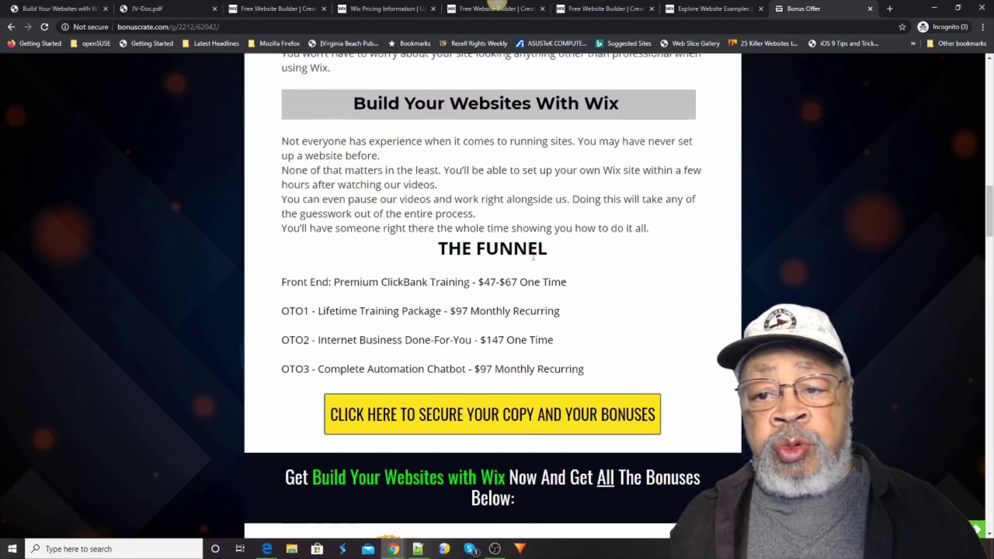
pyautogui.scroll(2, 538, 253)
pyautogui.scroll(1, 538, 252)
pyautogui.scroll(1, 539, 252)
pyautogui.scroll(2, 539, 253)
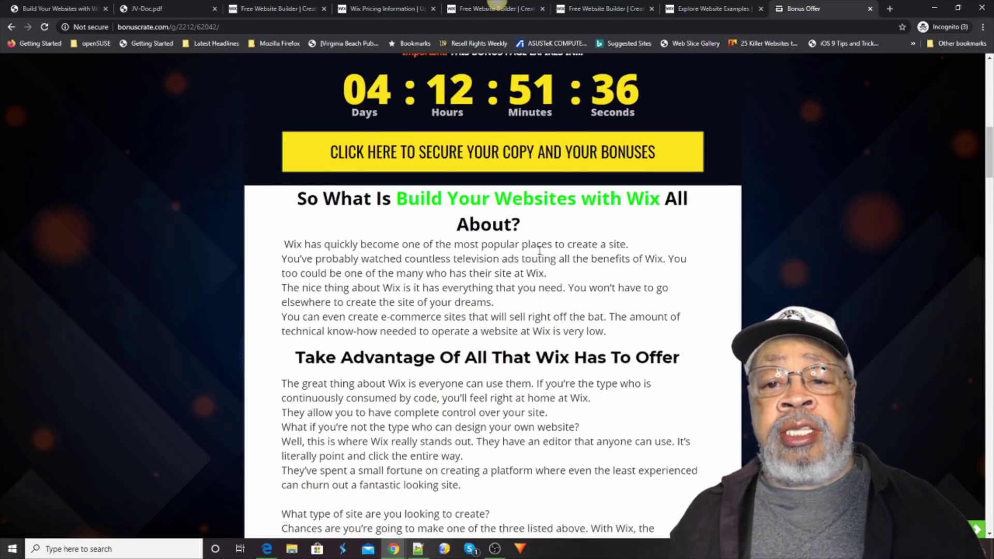
pyautogui.scroll(-1, 536, 260)
pyautogui.scroll(-3, 532, 272)
pyautogui.scroll(-3, 525, 288)
pyautogui.scroll(-2, 525, 290)
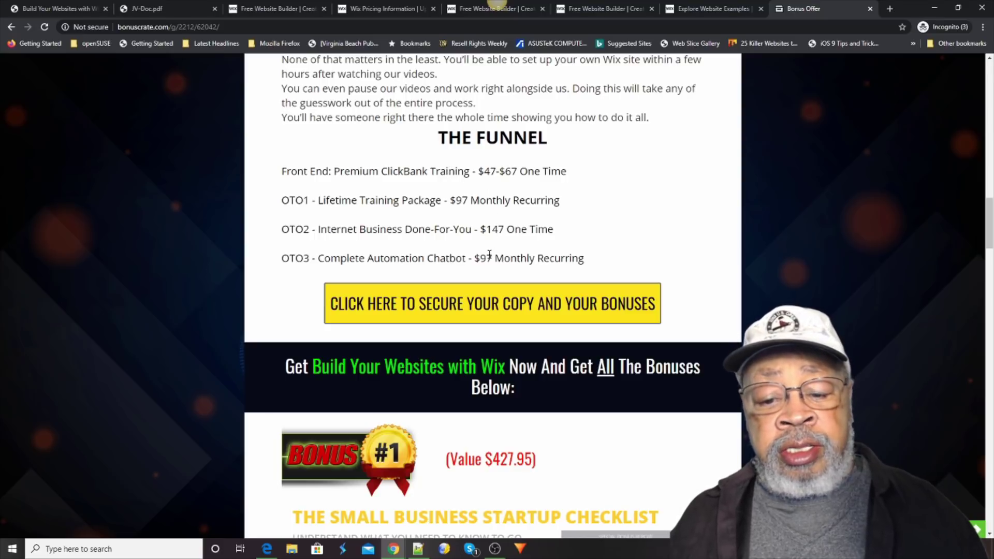
pyautogui.scroll(-1, 483, 253)
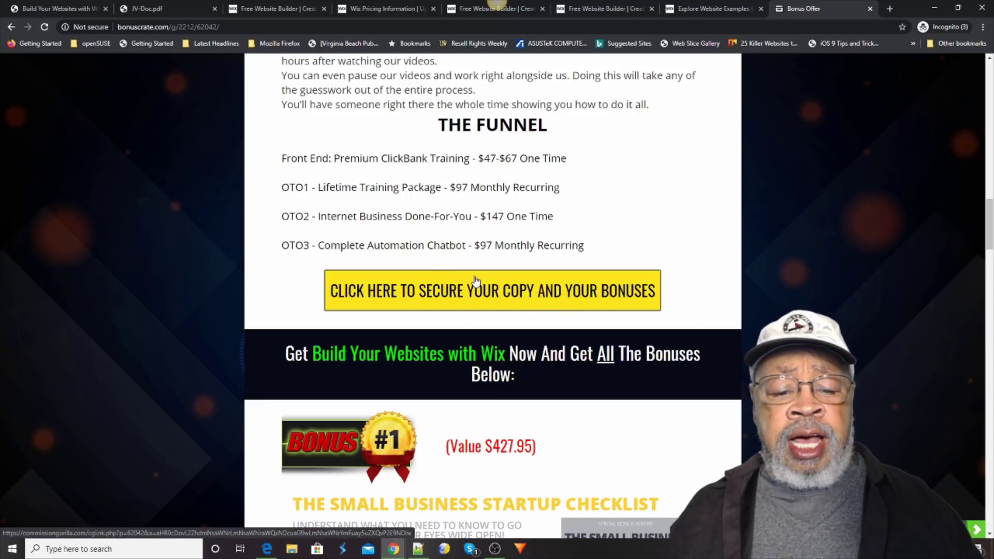
pyautogui.scroll(-3, 476, 280)
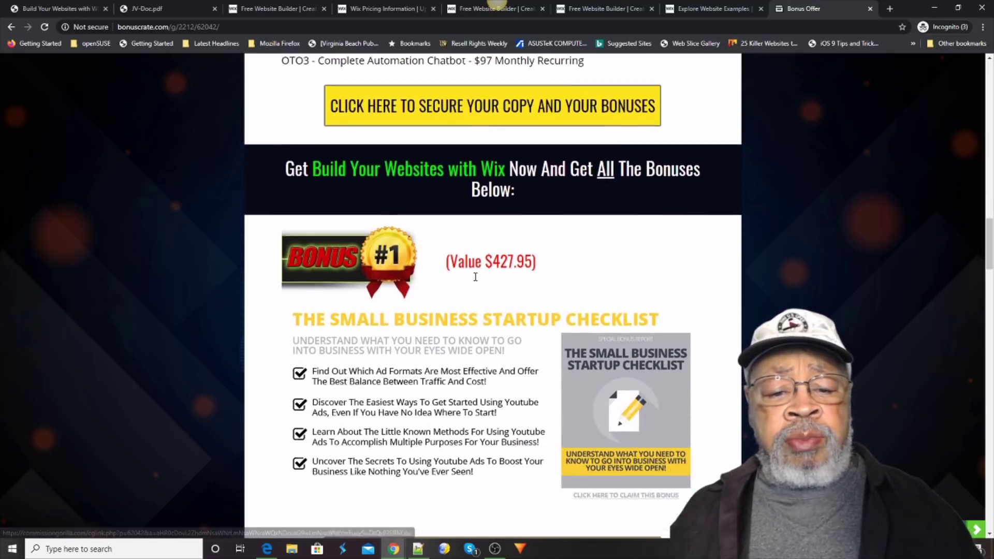
pyautogui.scroll(-1, 476, 276)
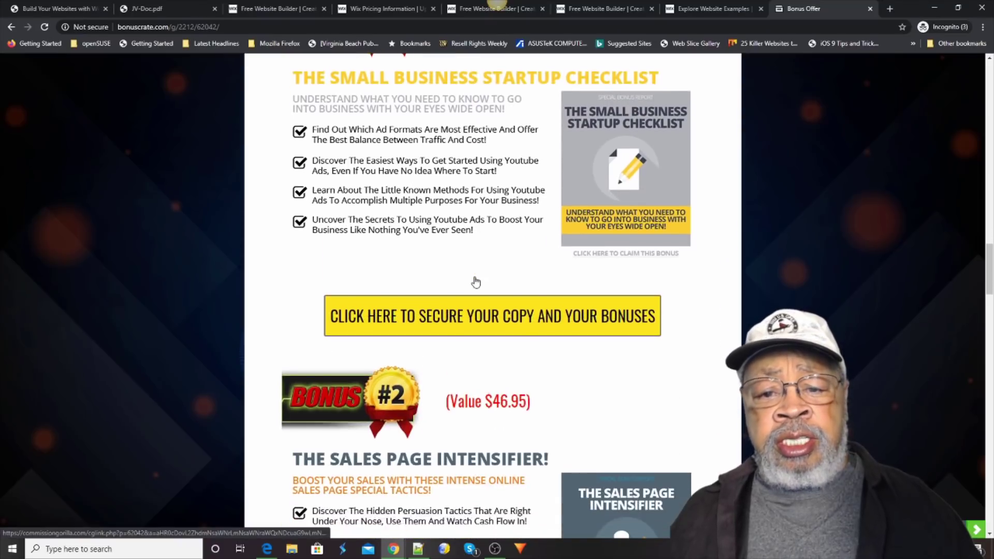
pyautogui.scroll(1, 477, 282)
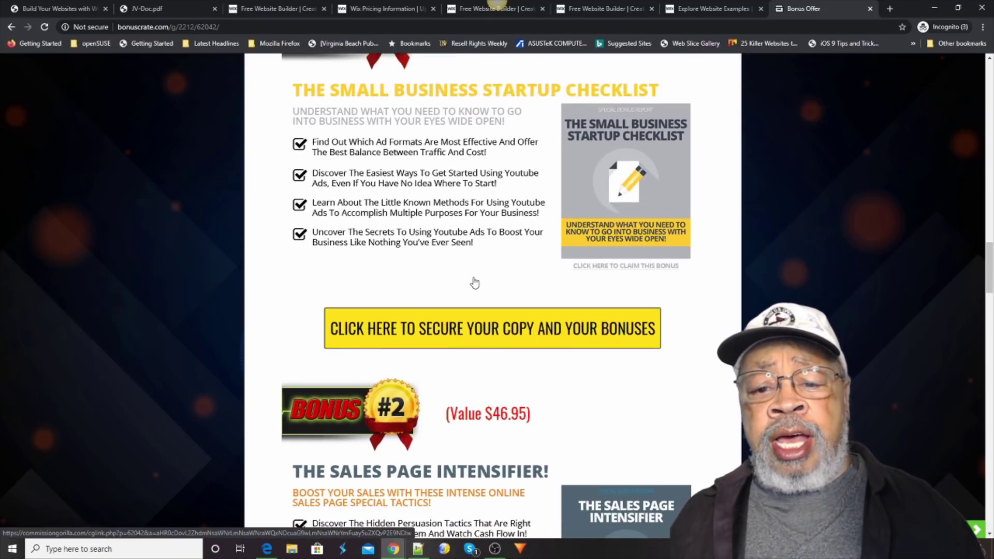
pyautogui.scroll(1, 475, 283)
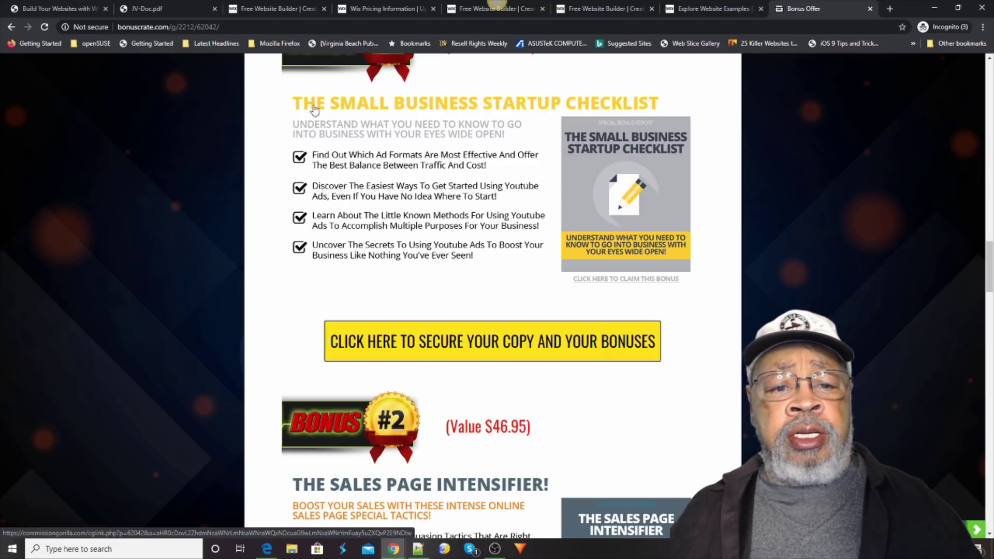
pyautogui.scroll(1, 370, 139)
pyautogui.scroll(1, 354, 141)
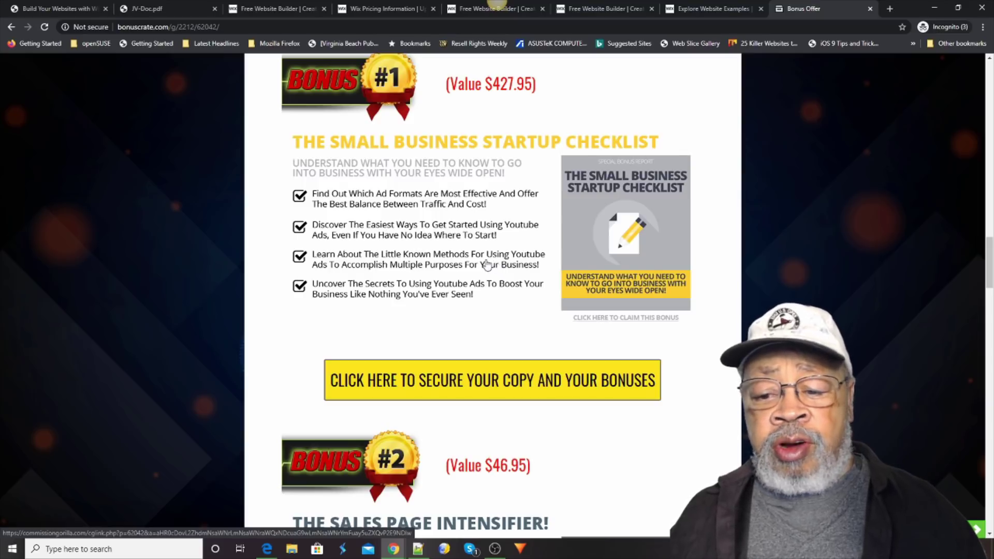
pyautogui.scroll(-1, 485, 264)
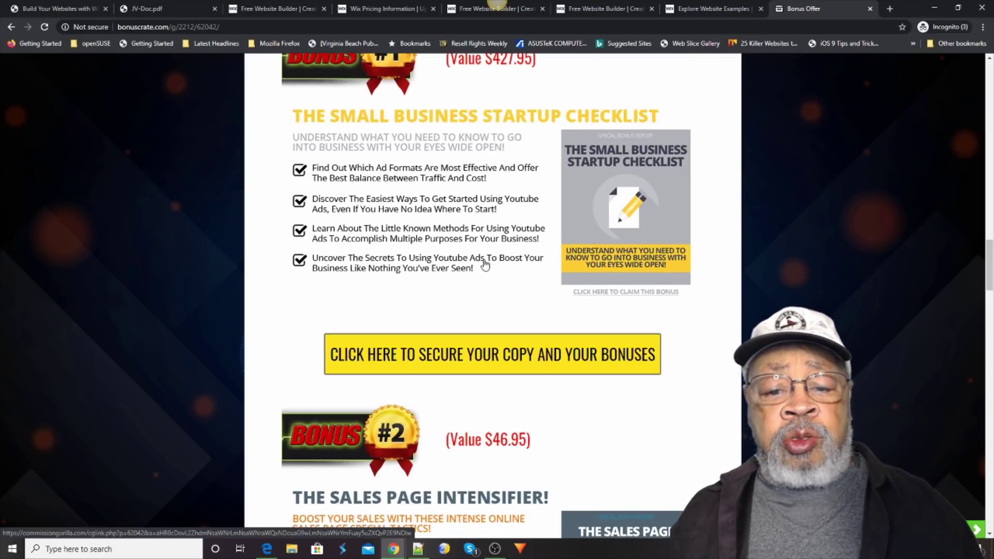
pyautogui.scroll(-1, 484, 261)
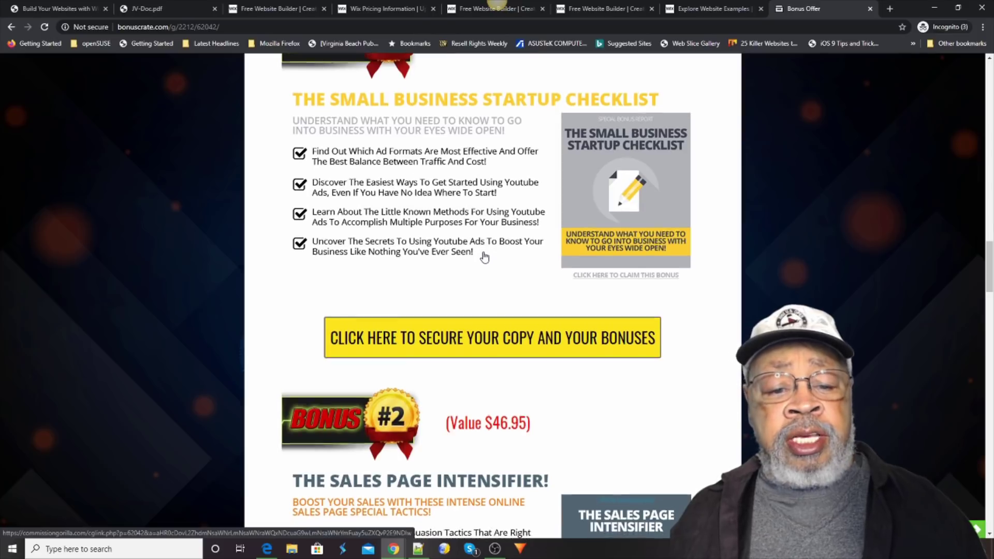
pyautogui.scroll(-2, 483, 259)
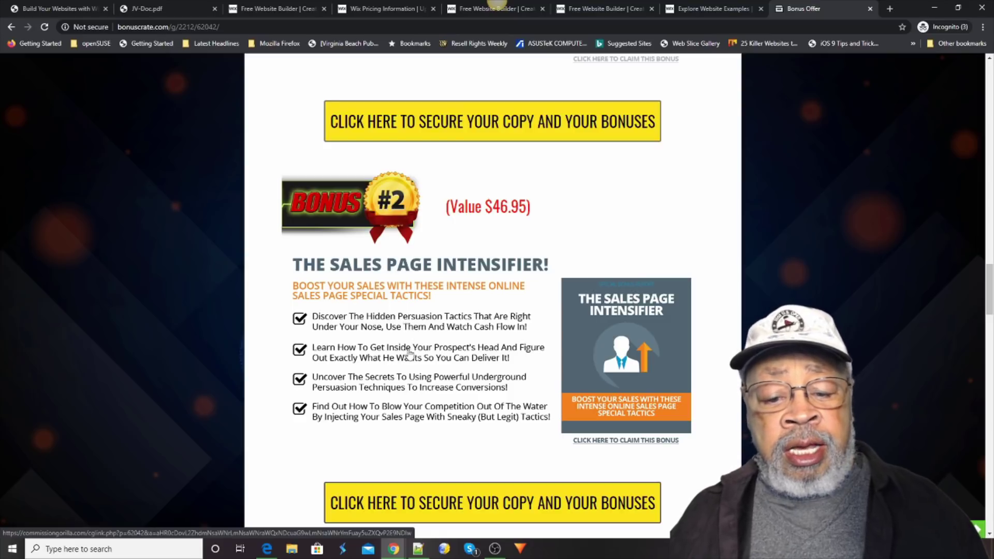
pyautogui.scroll(-1, 417, 353)
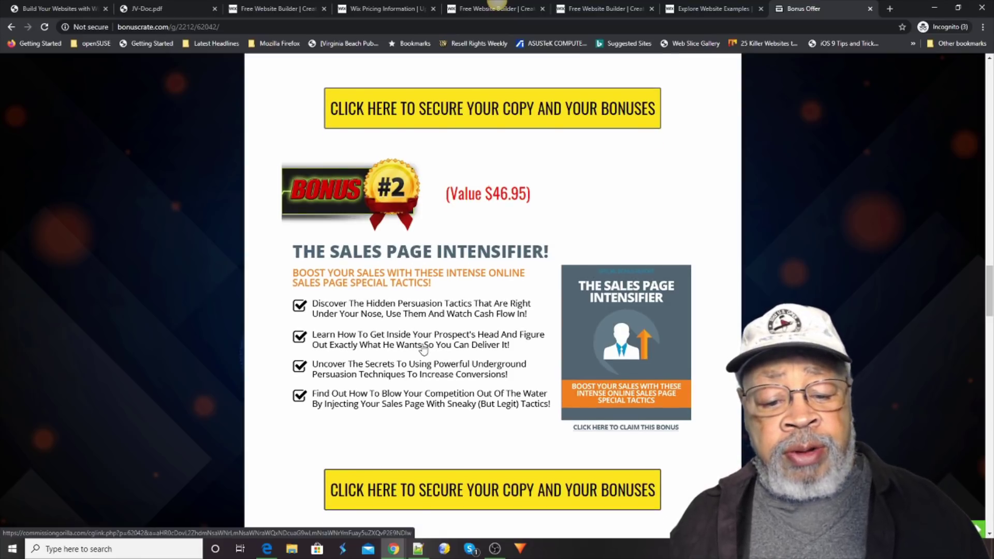
pyautogui.scroll(-1, 424, 351)
pyautogui.scroll(-1, 425, 349)
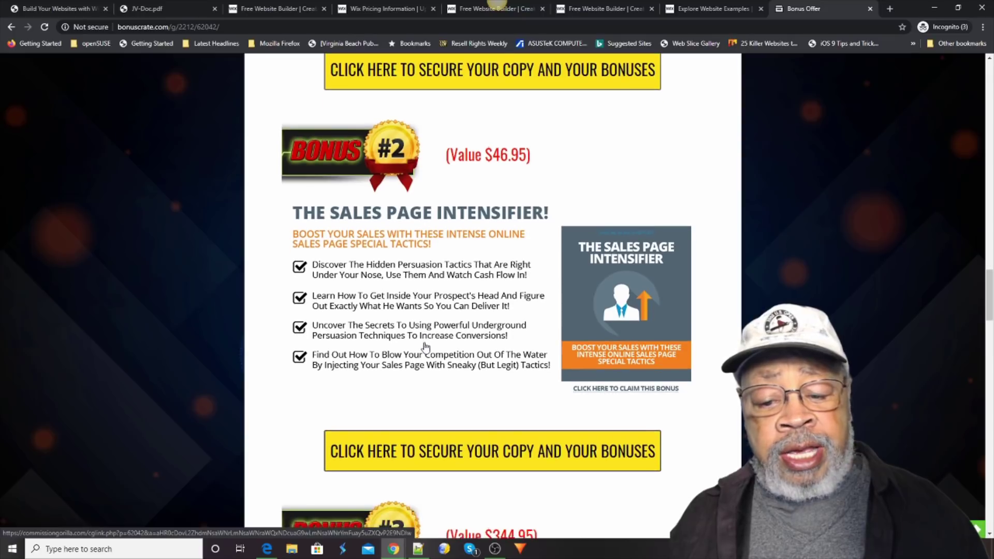
pyautogui.scroll(-1, 425, 350)
pyautogui.scroll(-2, 425, 347)
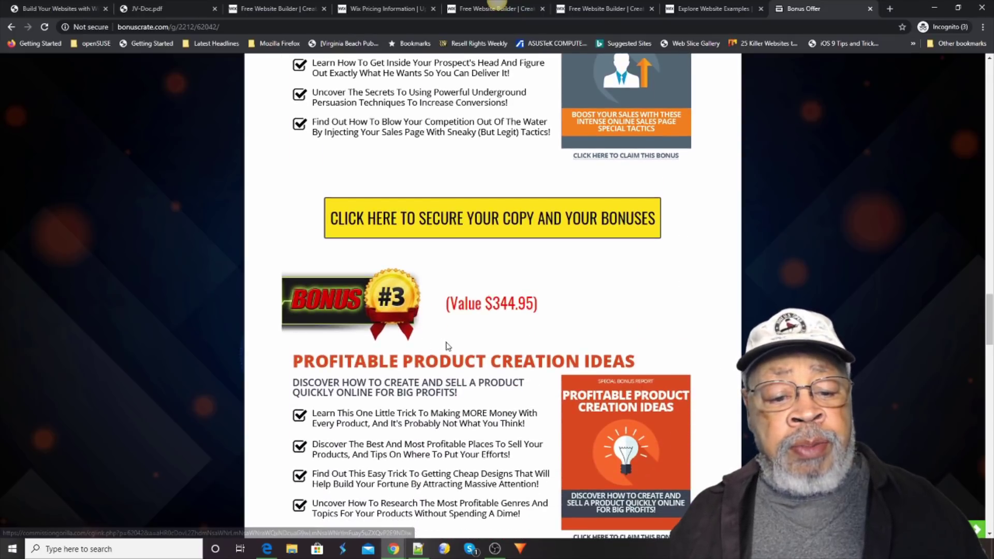
pyautogui.scroll(-3, 451, 348)
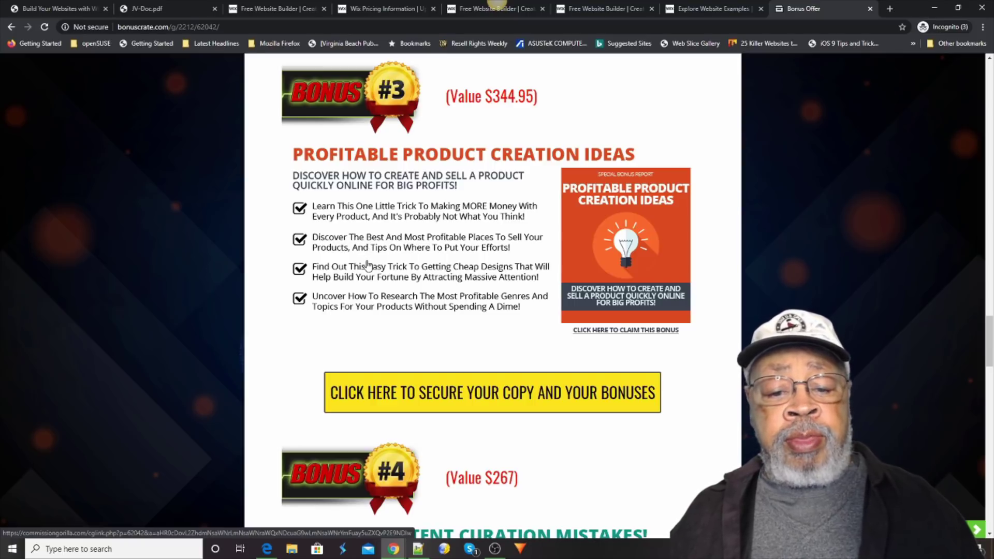
pyautogui.scroll(-1, 369, 265)
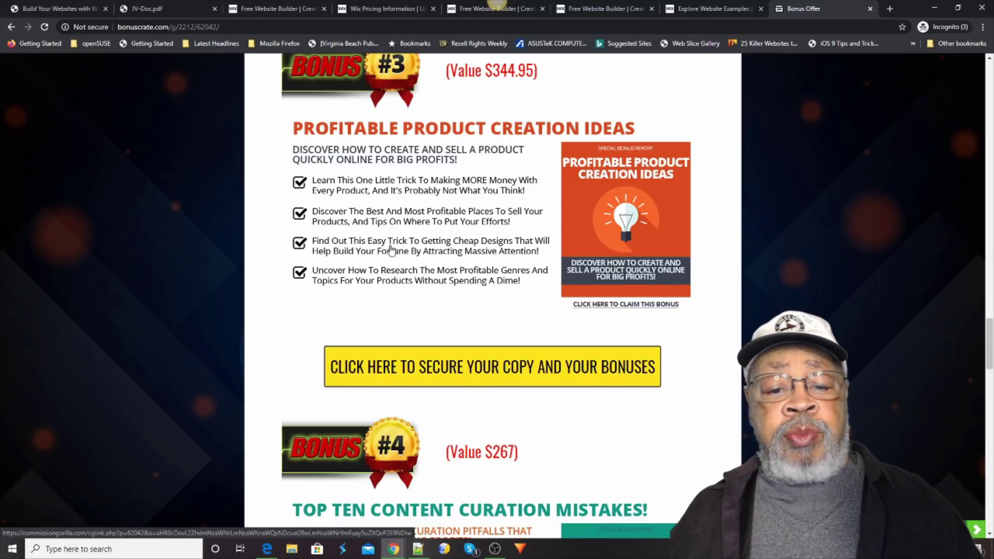
pyautogui.scroll(-1, 407, 282)
pyautogui.scroll(-2, 407, 282)
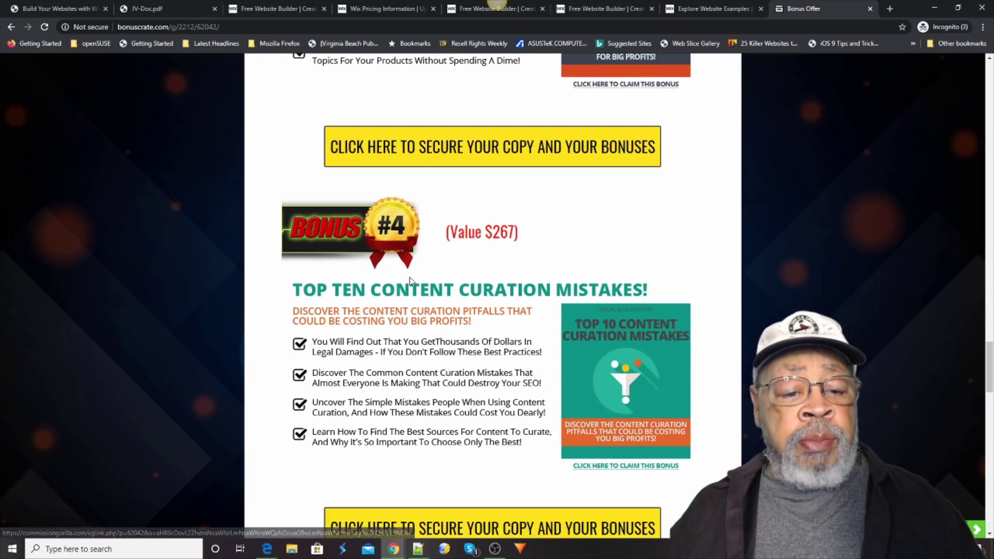
pyautogui.scroll(-2, 417, 247)
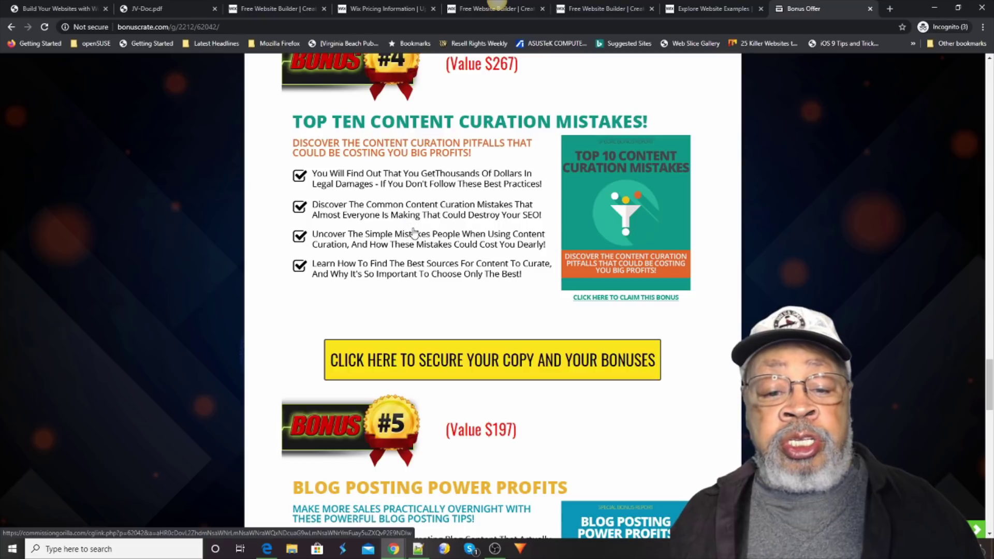
pyautogui.scroll(-1, 414, 241)
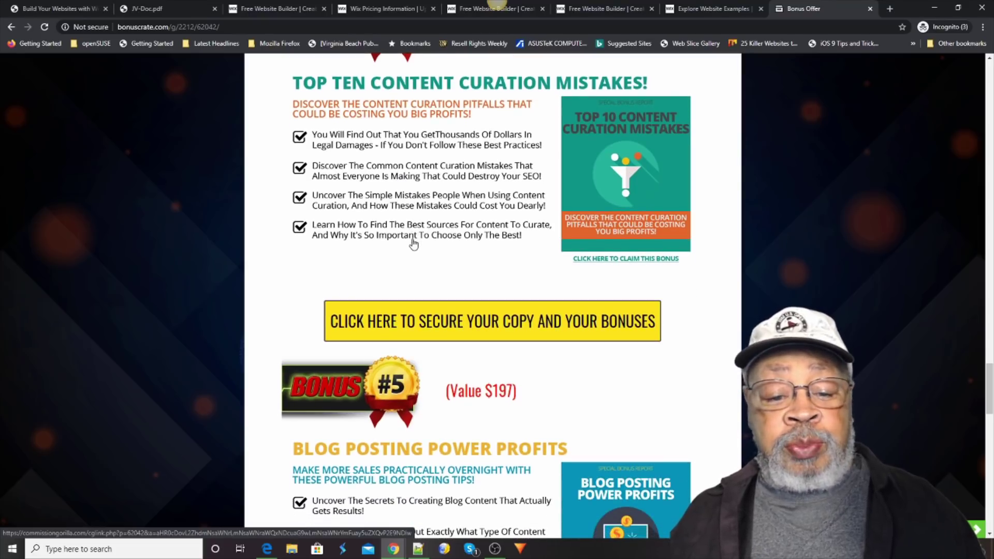
pyautogui.scroll(-1, 414, 243)
pyautogui.scroll(-4, 414, 248)
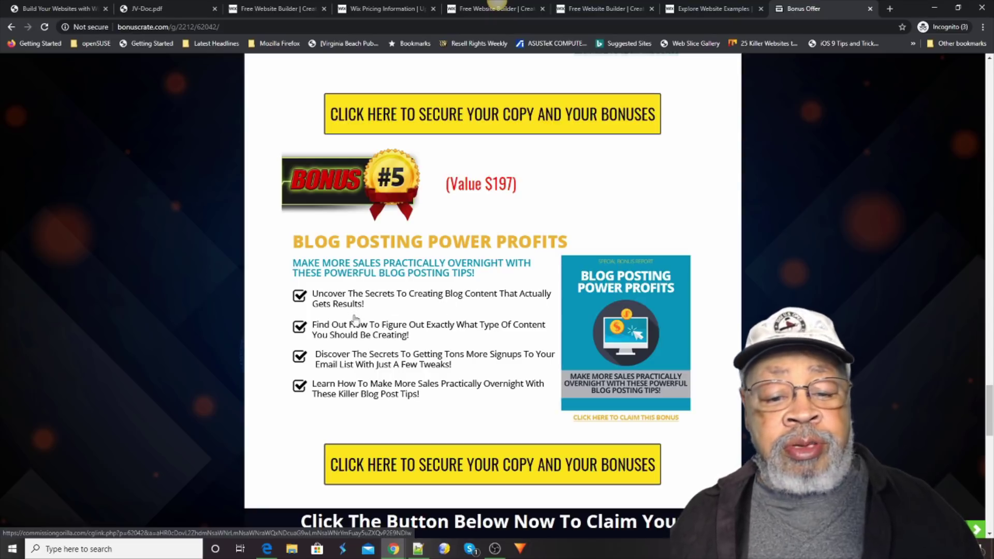
pyautogui.scroll(-1, 386, 334)
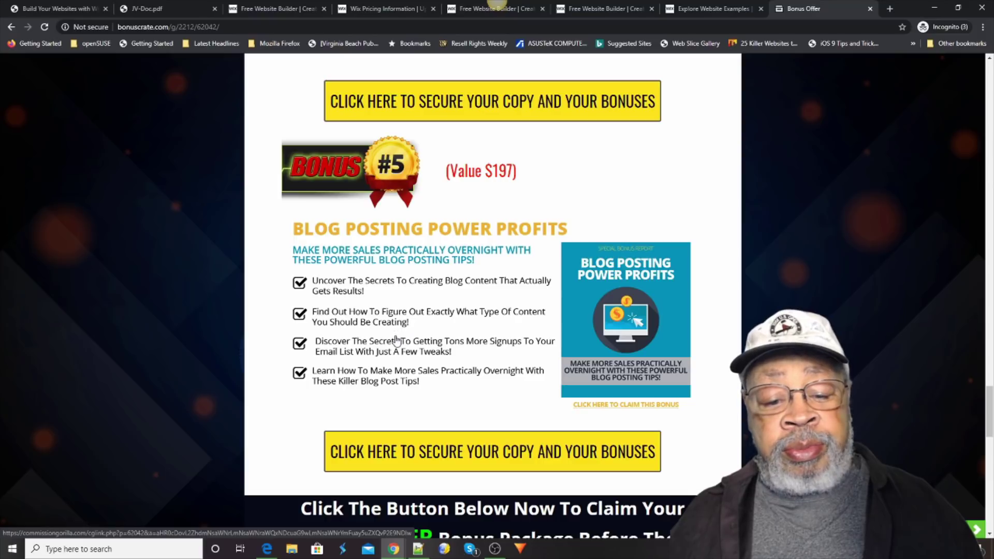
pyautogui.scroll(-1, 403, 344)
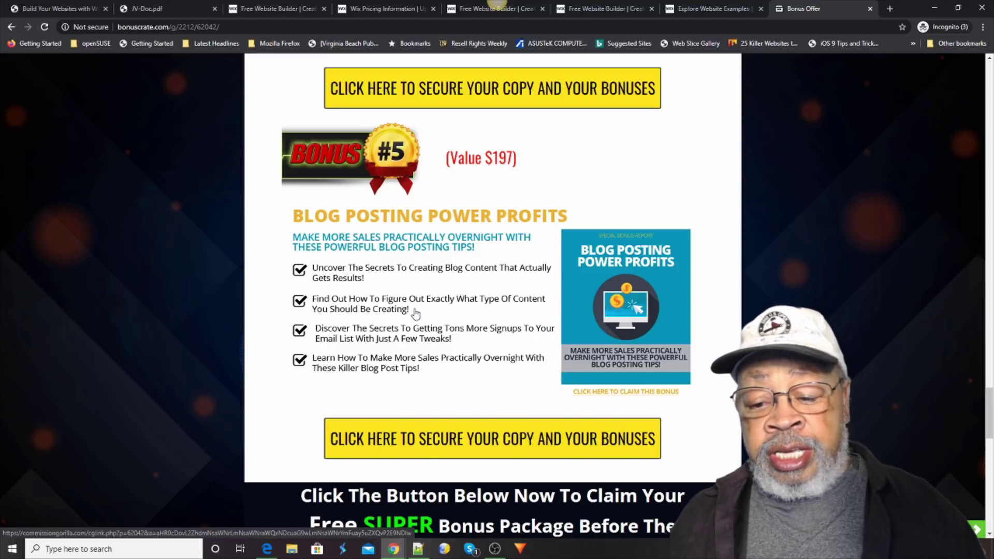
pyautogui.scroll(-2, 414, 314)
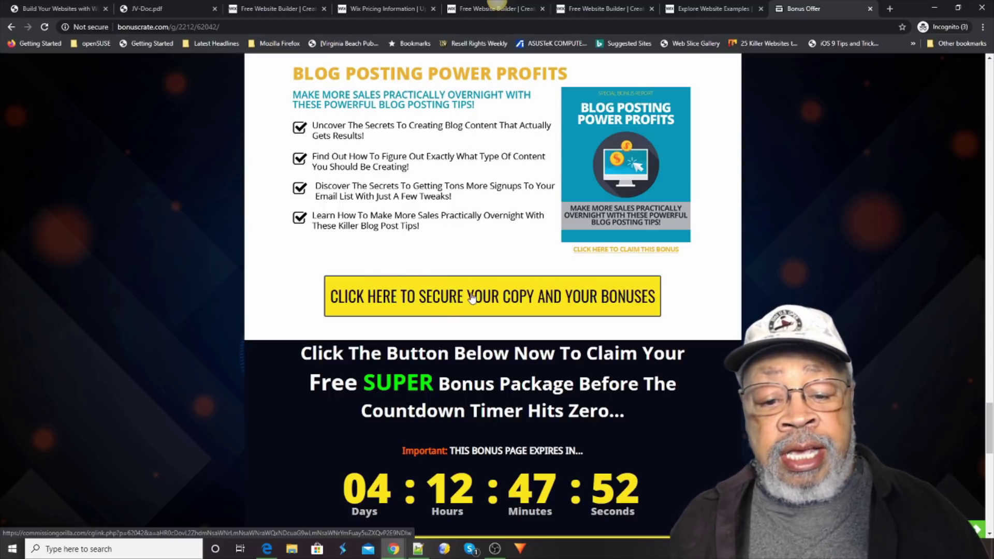
pyautogui.scroll(-1, 454, 299)
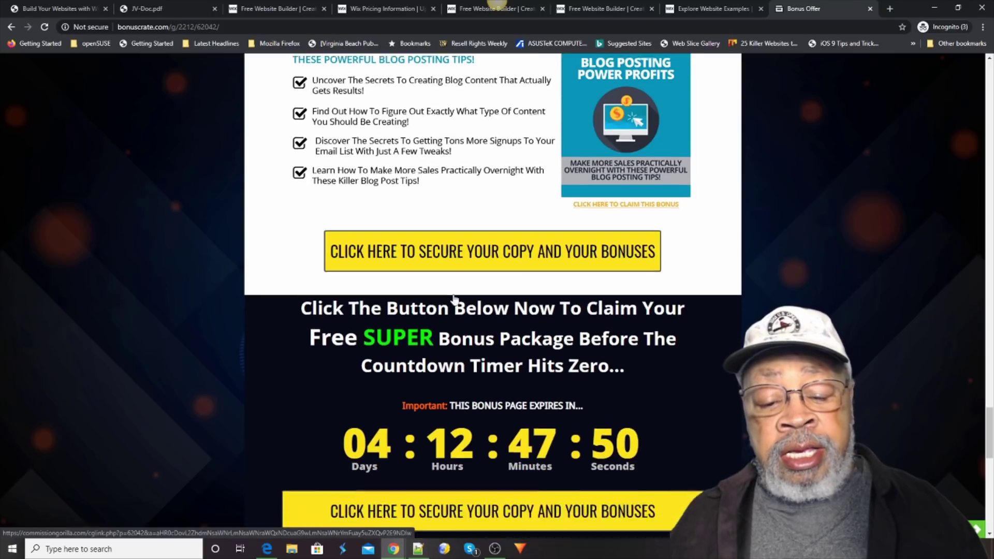
pyautogui.scroll(-2, 454, 299)
pyautogui.scroll(-1, 454, 300)
pyautogui.scroll(-2, 447, 302)
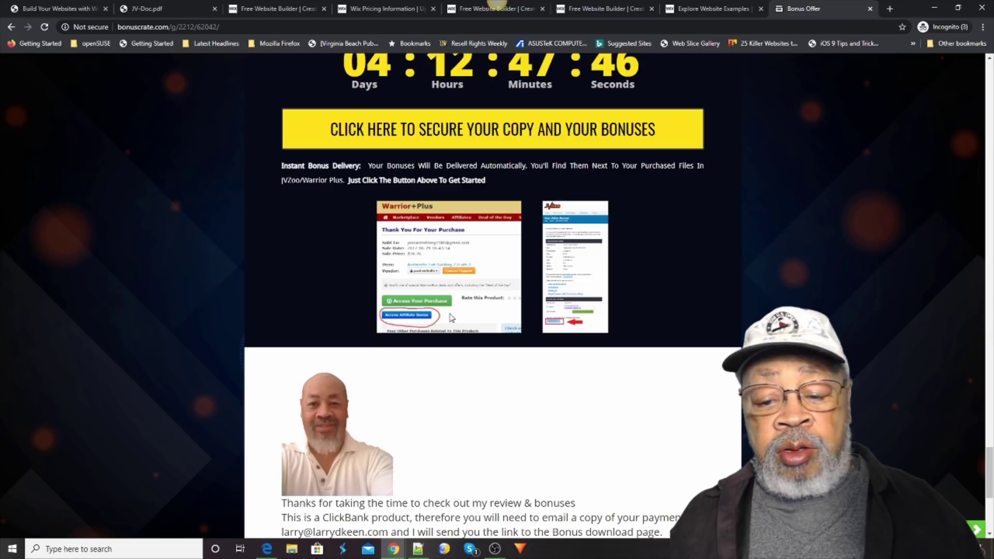
pyautogui.scroll(-3, 430, 356)
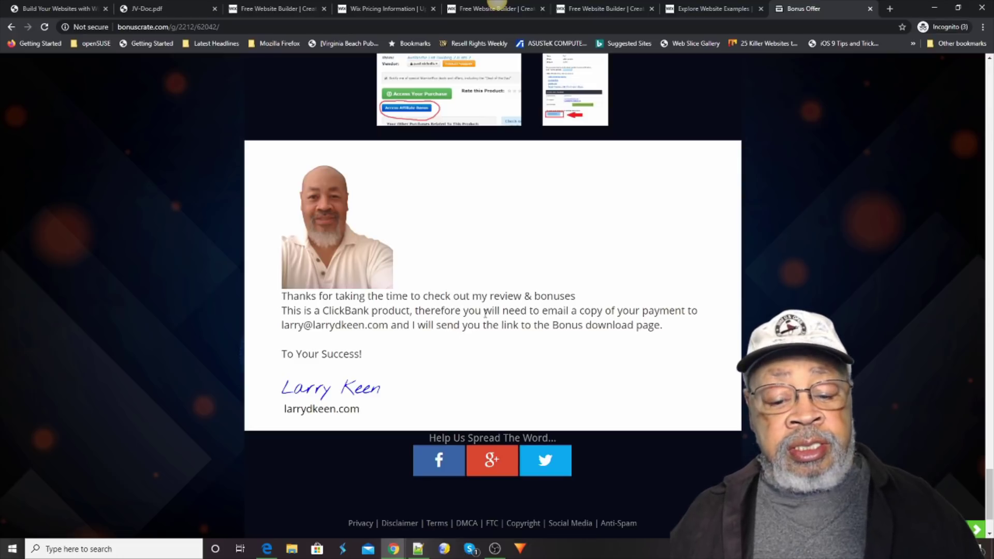
pyautogui.scroll(1, 484, 314)
pyautogui.scroll(1, 484, 319)
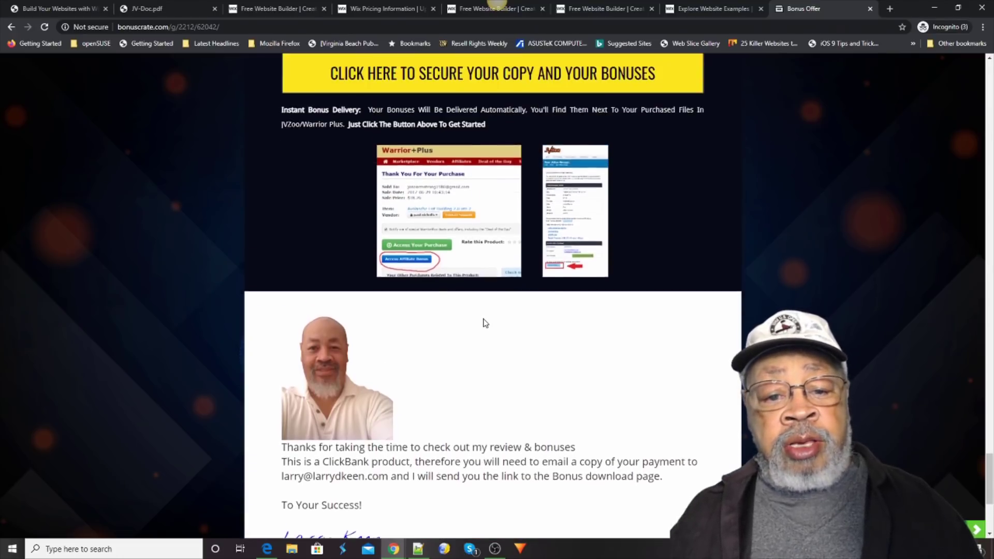
pyautogui.scroll(1, 485, 323)
pyautogui.scroll(3, 483, 324)
pyautogui.scroll(2, 483, 323)
pyautogui.scroll(3, 484, 323)
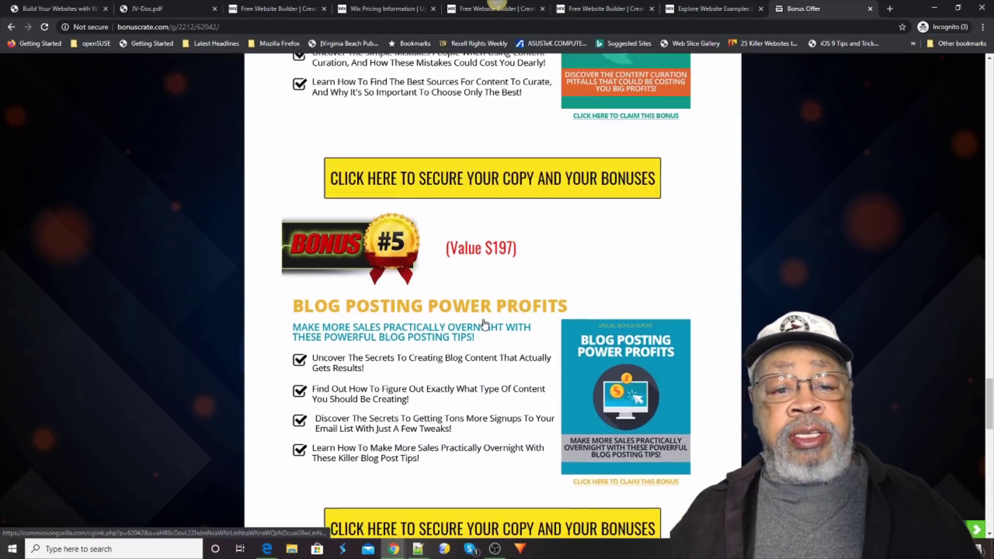
pyautogui.scroll(3, 484, 325)
pyautogui.scroll(3, 484, 324)
pyautogui.scroll(3, 484, 323)
pyautogui.scroll(3, 485, 322)
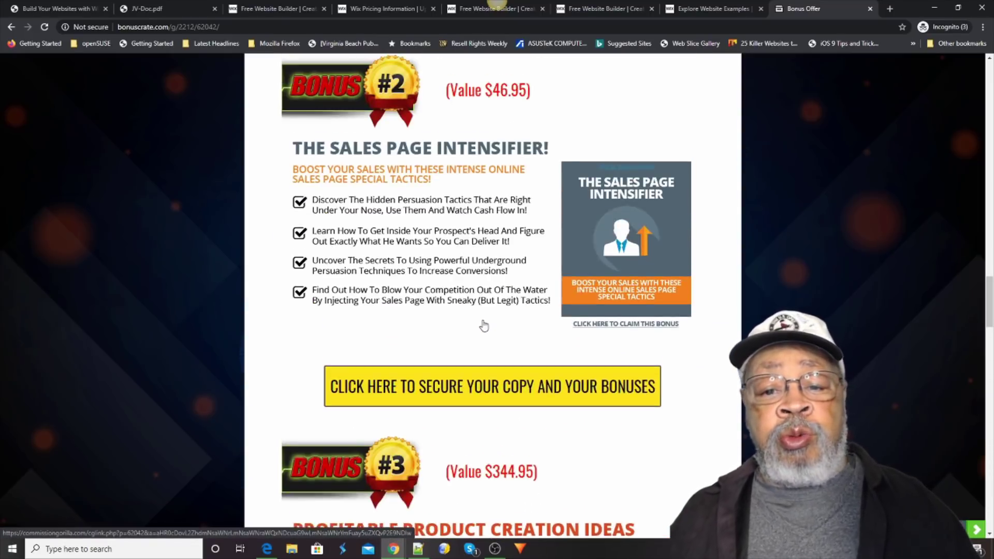
pyautogui.scroll(3, 483, 321)
pyautogui.scroll(3, 484, 322)
pyautogui.scroll(2, 483, 321)
pyautogui.scroll(3, 484, 322)
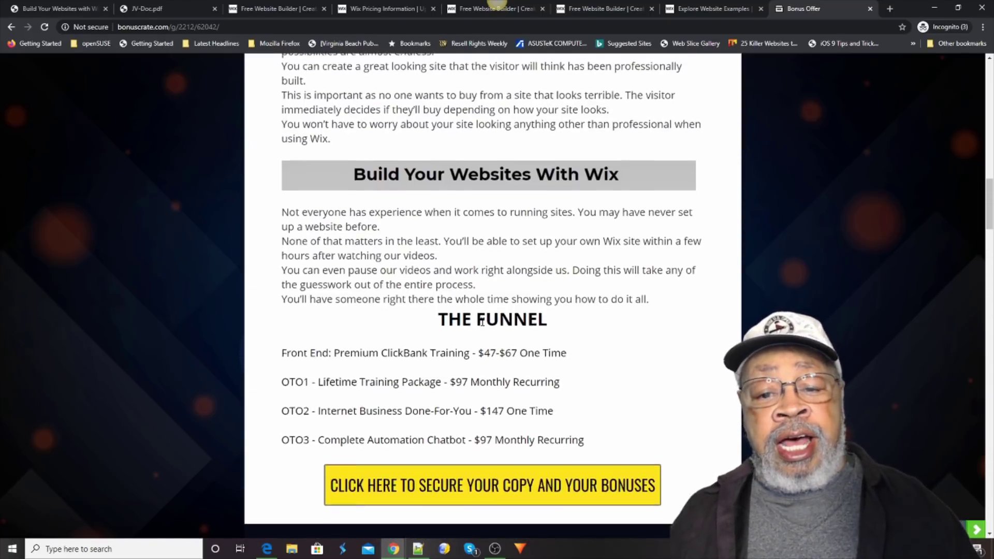
pyautogui.scroll(3, 482, 321)
pyautogui.scroll(3, 483, 322)
pyautogui.scroll(3, 482, 322)
pyautogui.scroll(3, 483, 324)
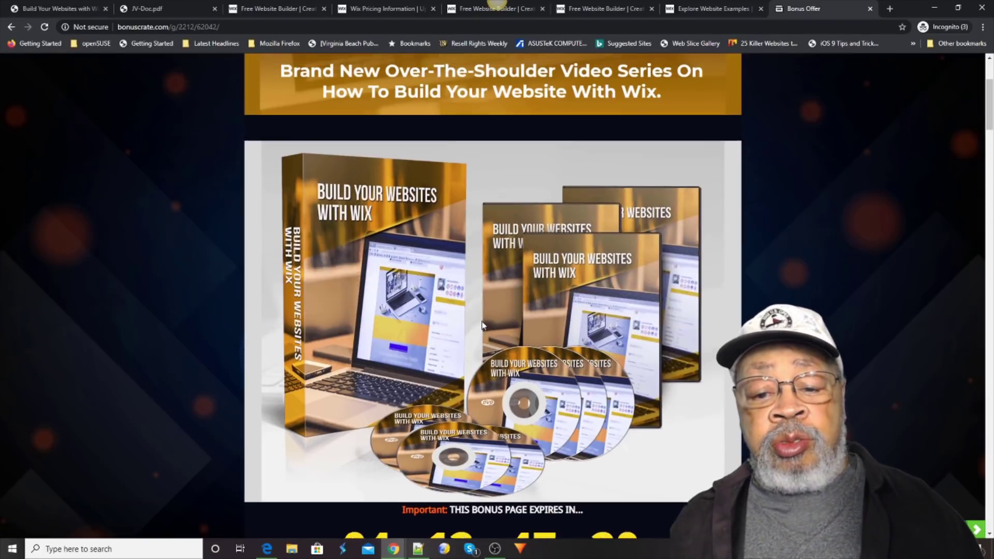
pyautogui.scroll(2, 482, 326)
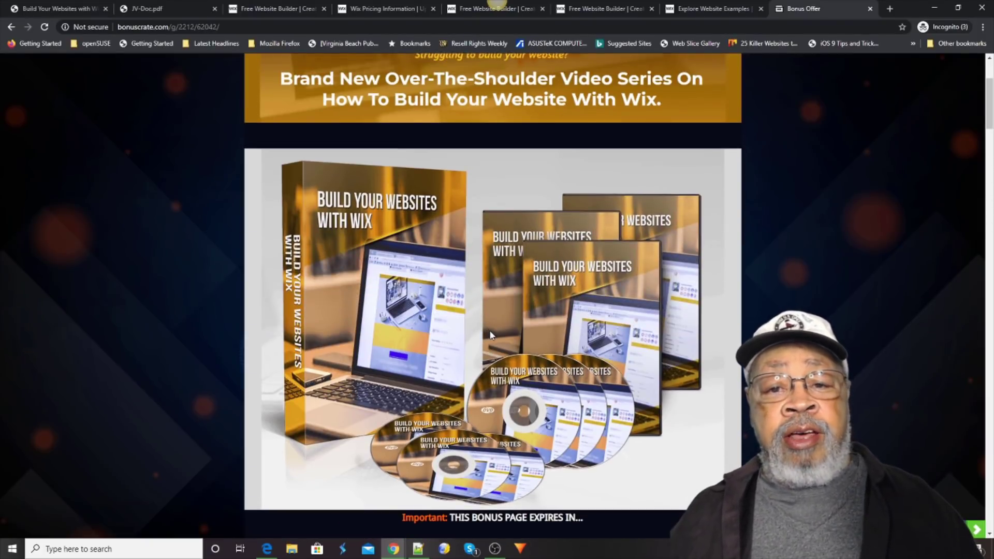